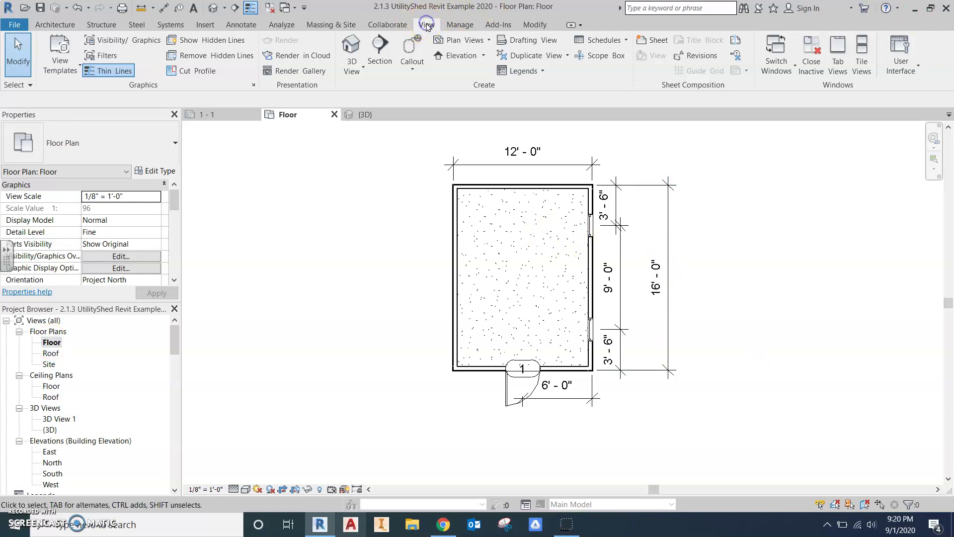
- Draw a horizontal section across the shed's west wall, then pull in its depth and head grips
click(377, 50)
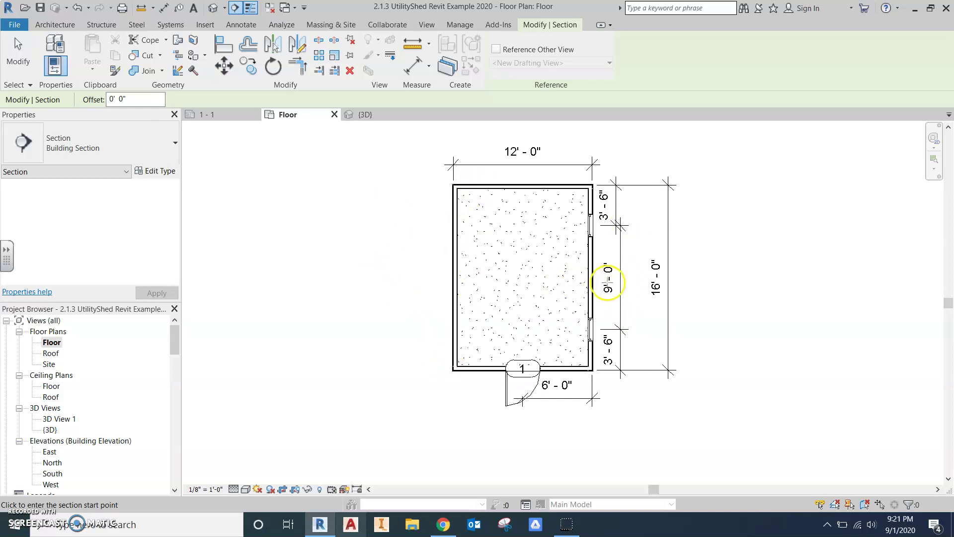
click(421, 324)
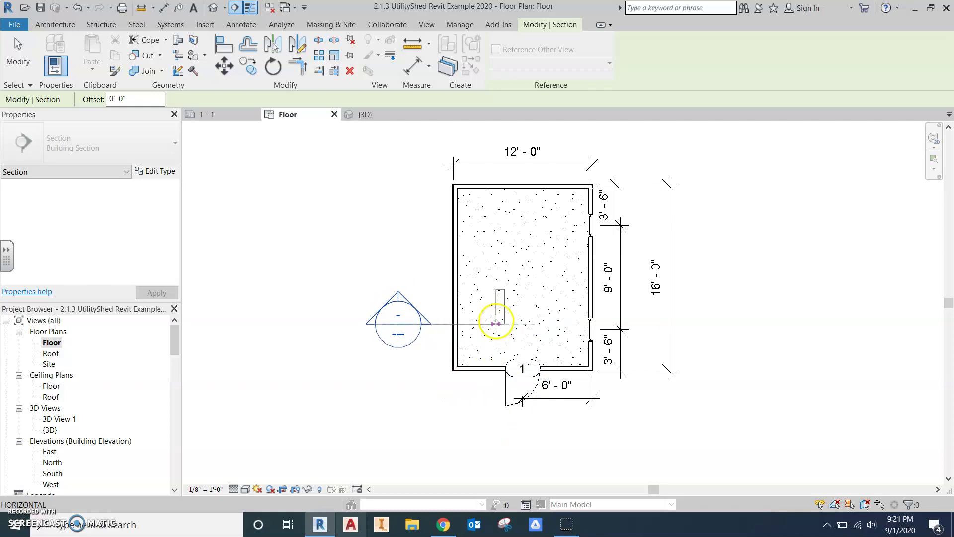
click(491, 321)
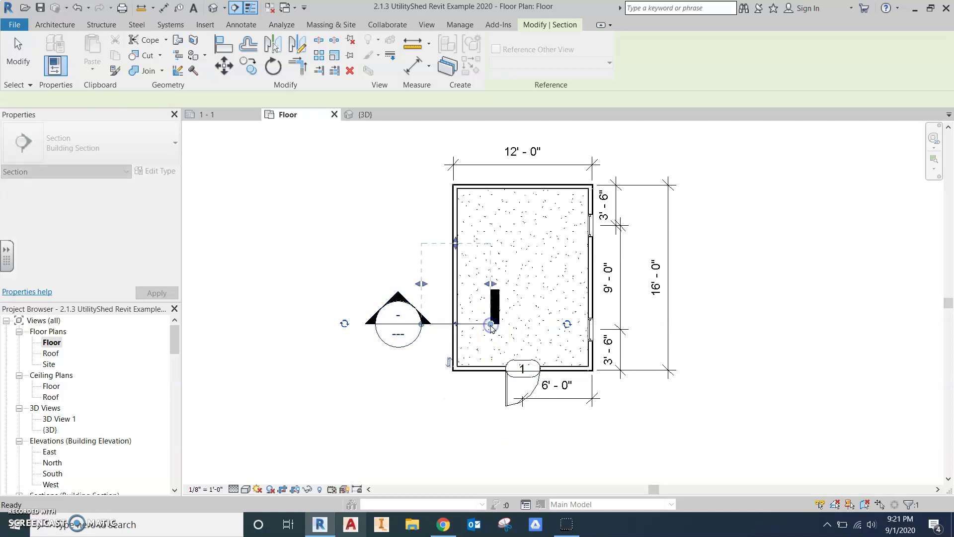
key(Escape)
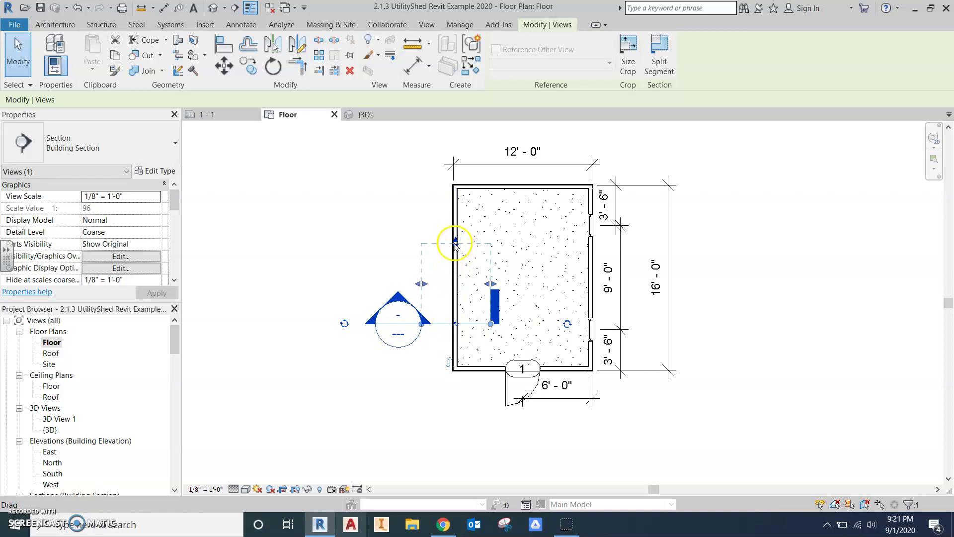
drag(454, 248, 447, 311)
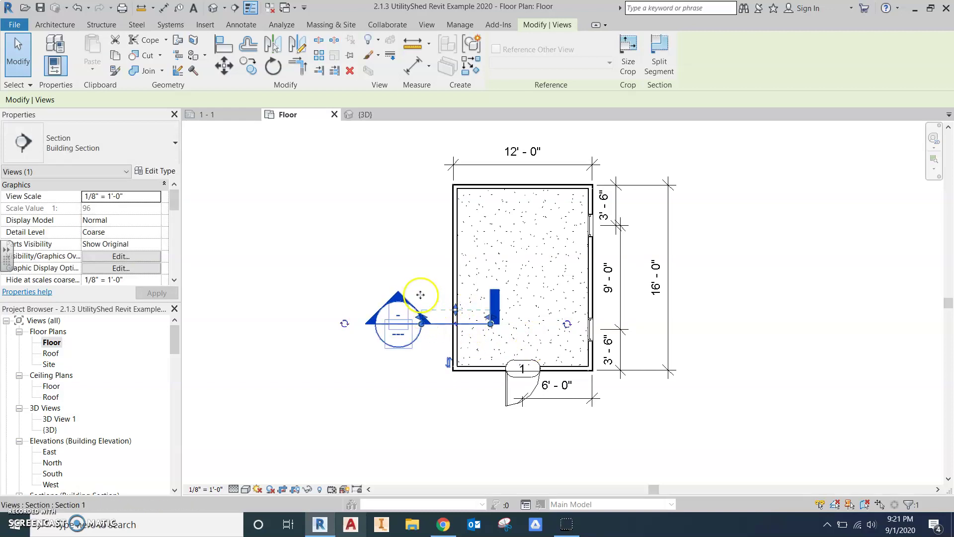
drag(438, 313, 426, 319)
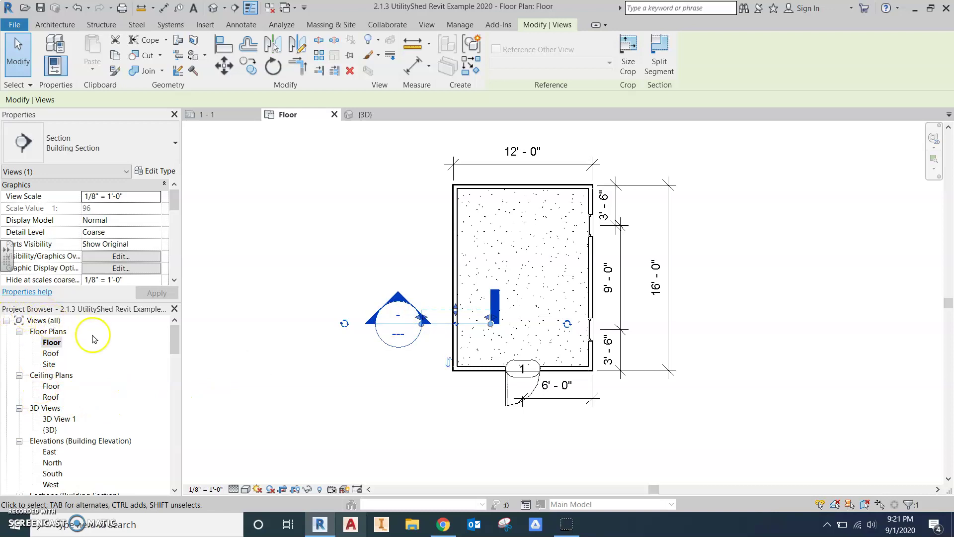
- Expand the Sections branch in the Project Browser to reveal Section 1
scroll(99, 358, down, 4)
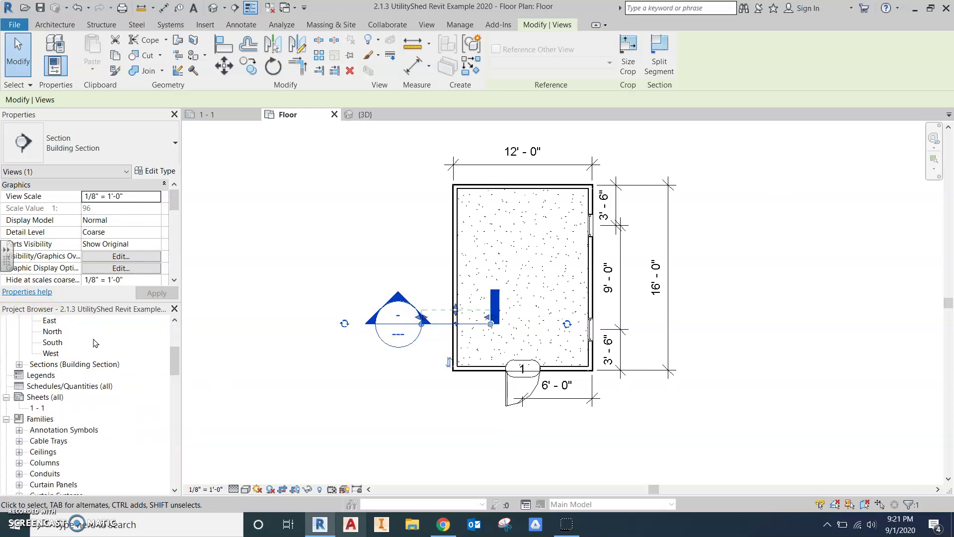
scroll(25, 373, up, 1)
click(31, 409)
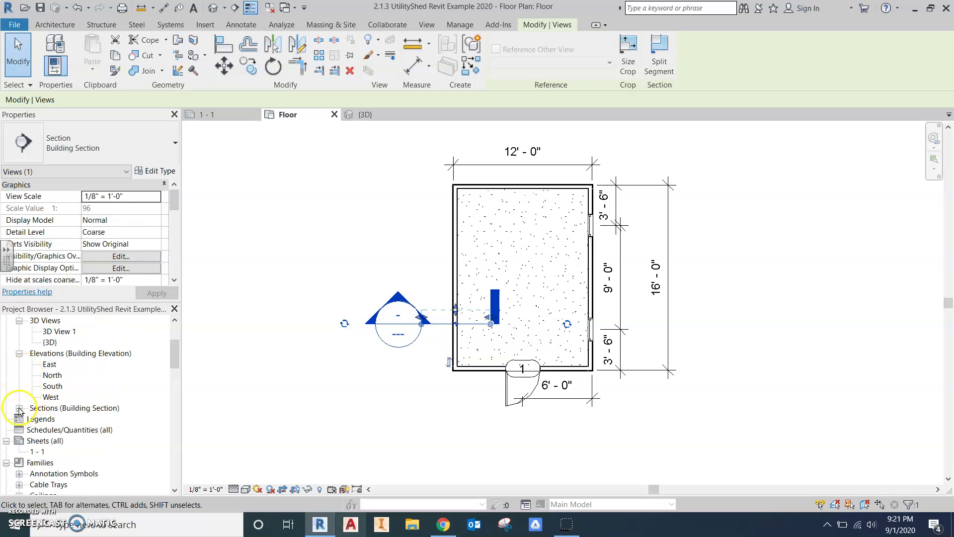
double_click(31, 409)
scroll(35, 378, up, 3)
scroll(36, 353, up, 2)
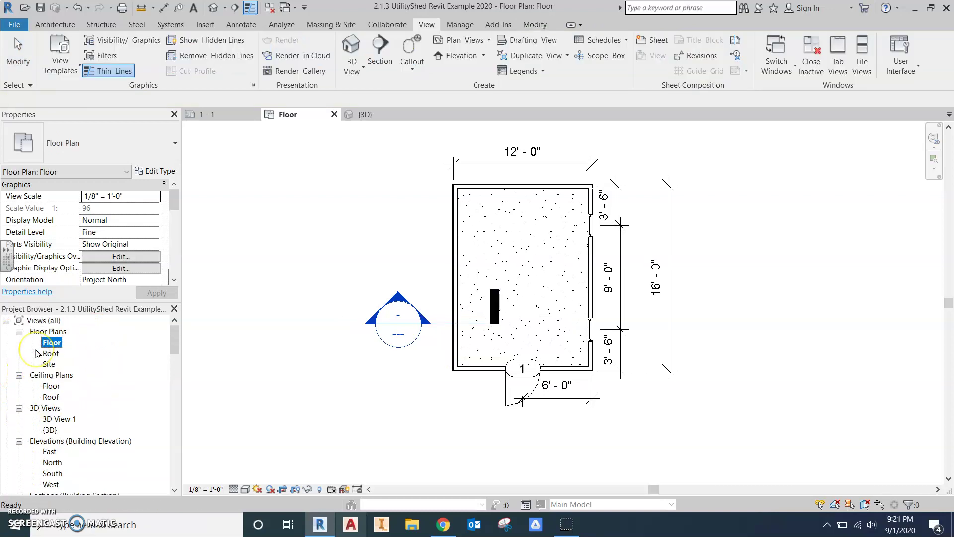
scroll(39, 398, down, 3)
- Rename Section 1 to 'Exterior Wall Section' and open that view
right_click(62, 432)
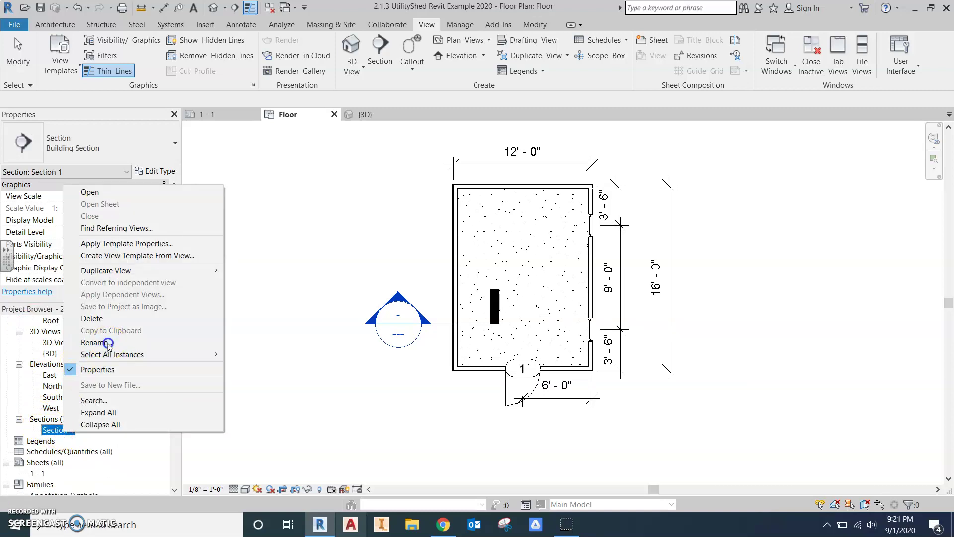
click(107, 342)
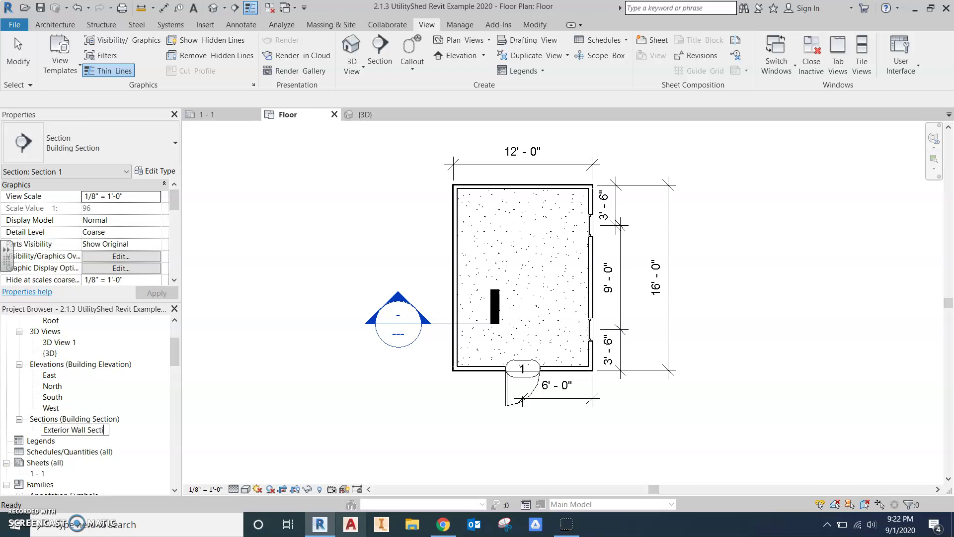
click(235, 376)
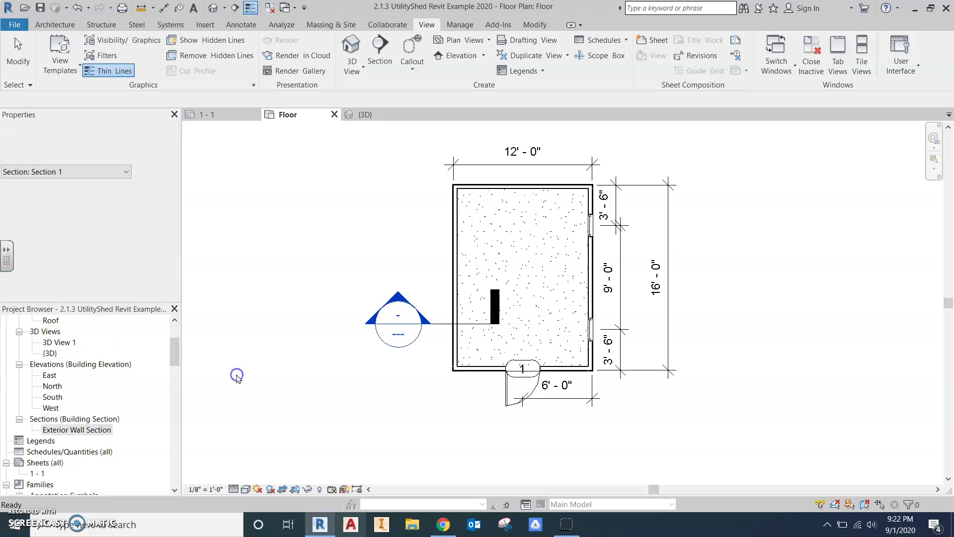
double_click(73, 430)
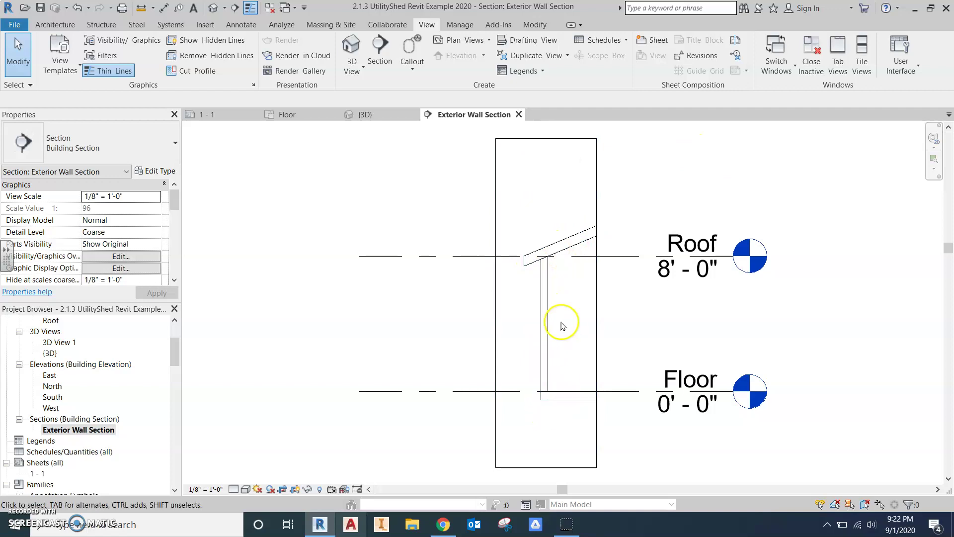
- Select the shed wall, roof and floor in the section to inspect them
scroll(560, 319, up, 3)
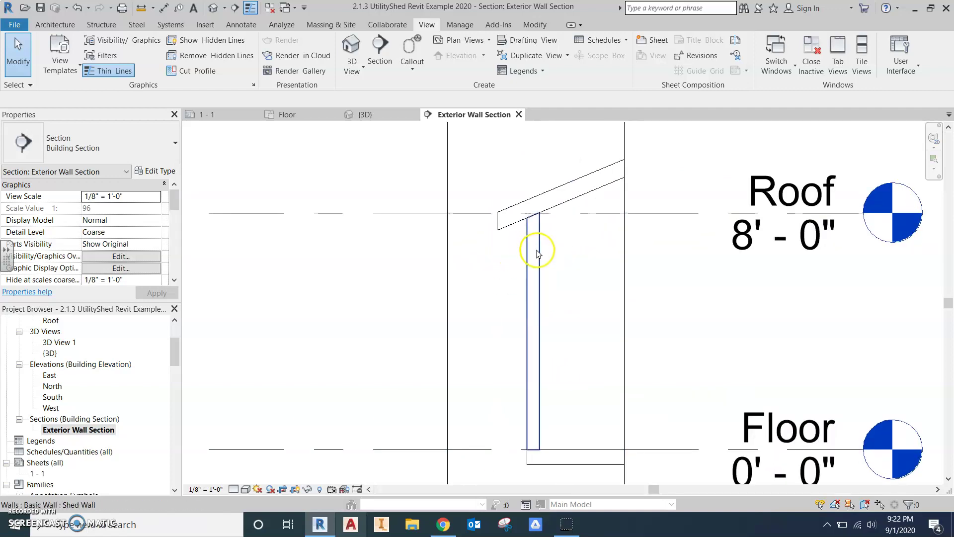
click(537, 251)
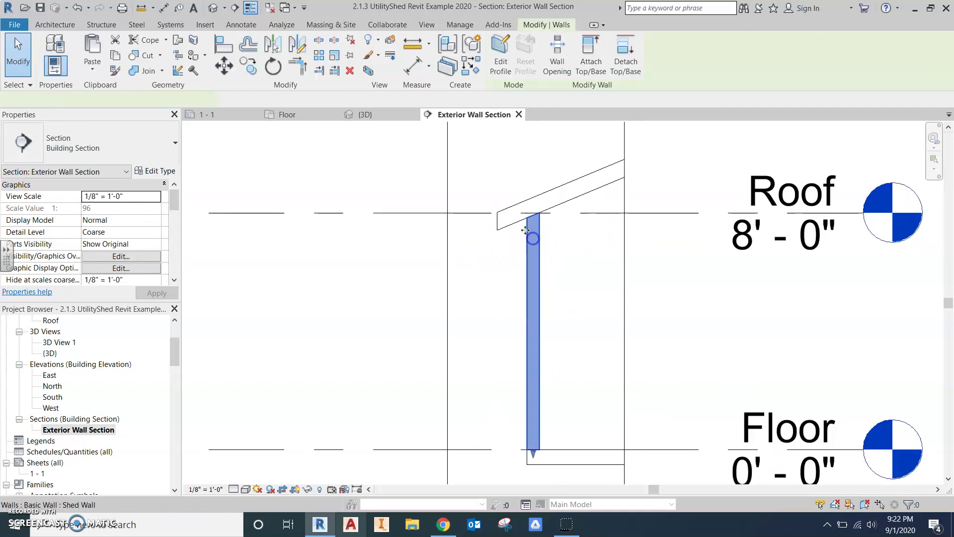
click(567, 193)
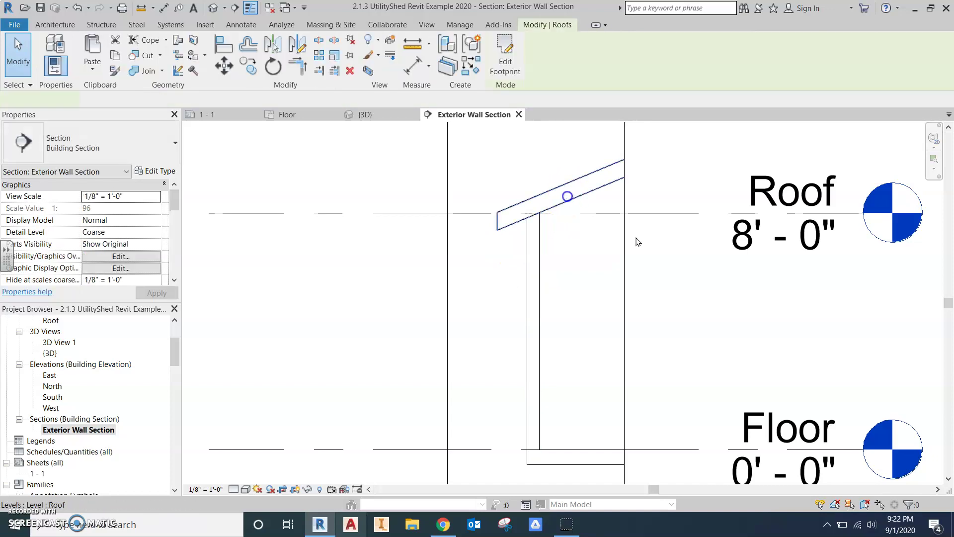
key(Escape)
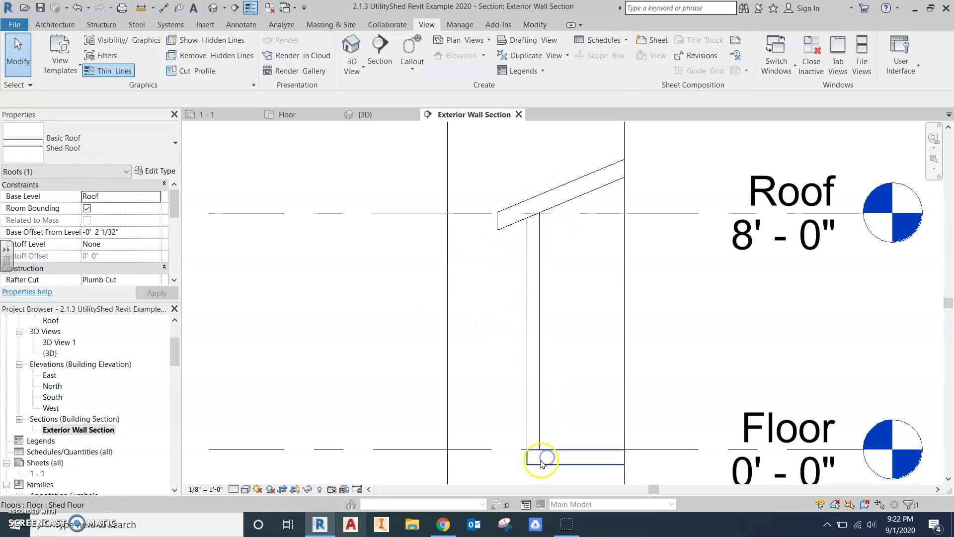
click(541, 460)
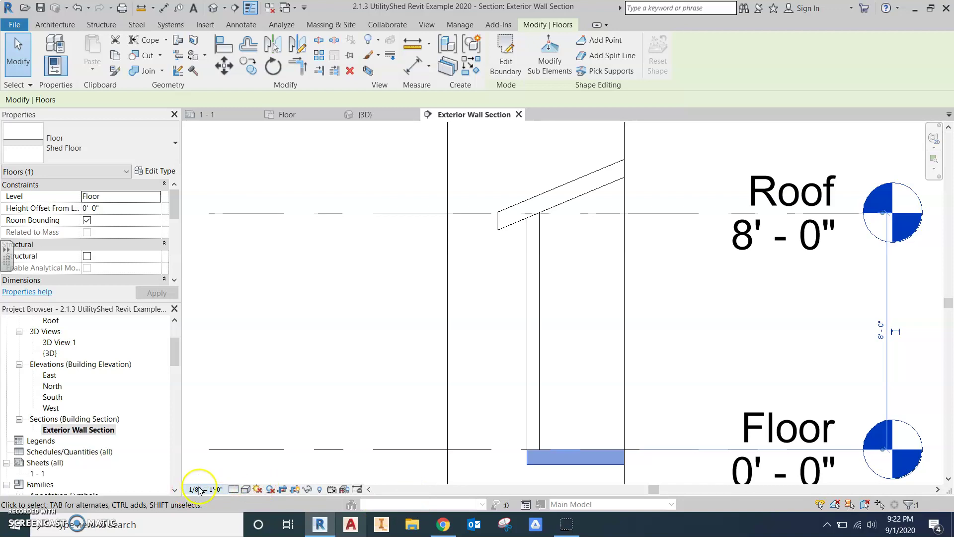
- Set the section's detail level to Fine and frame the wall and levels
click(234, 490)
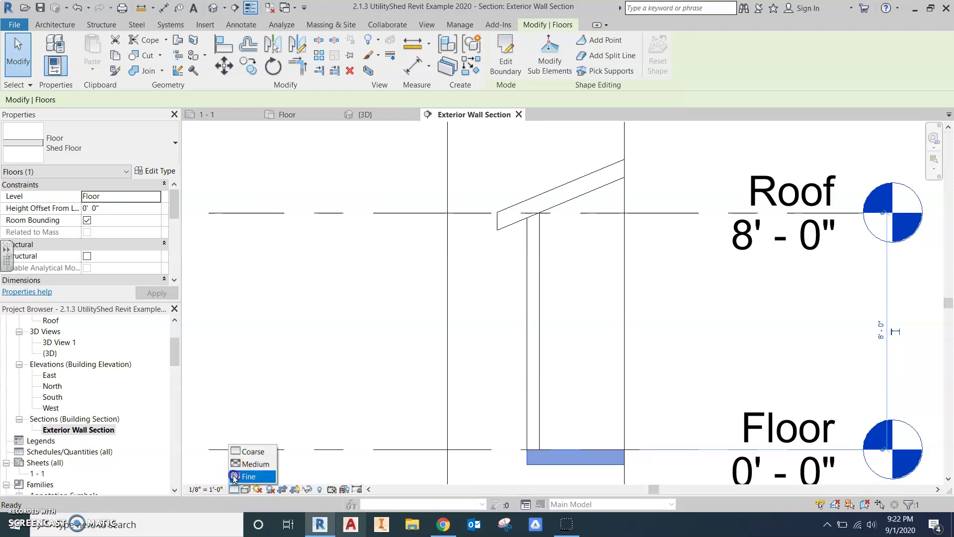
click(244, 475)
key(Escape)
scroll(532, 207, up, 5)
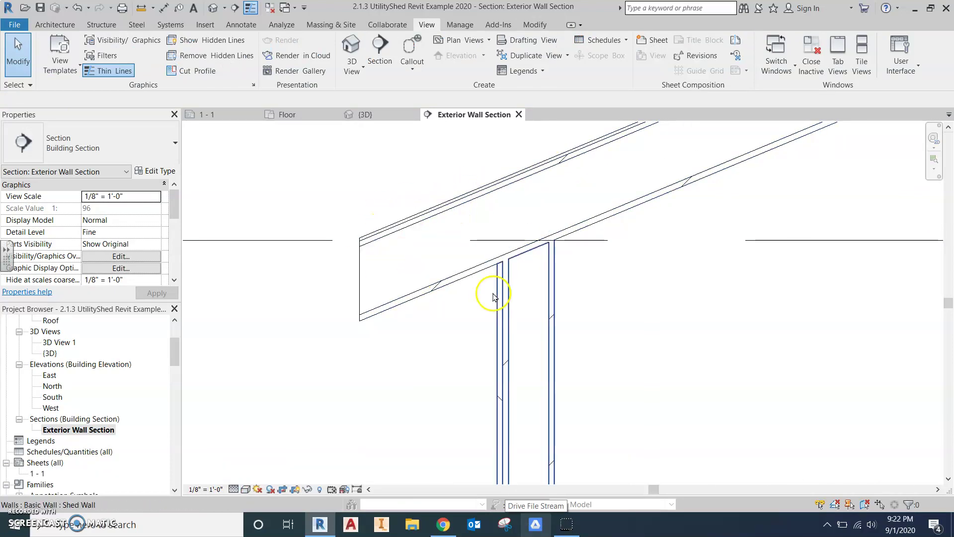
scroll(524, 400, down, 6)
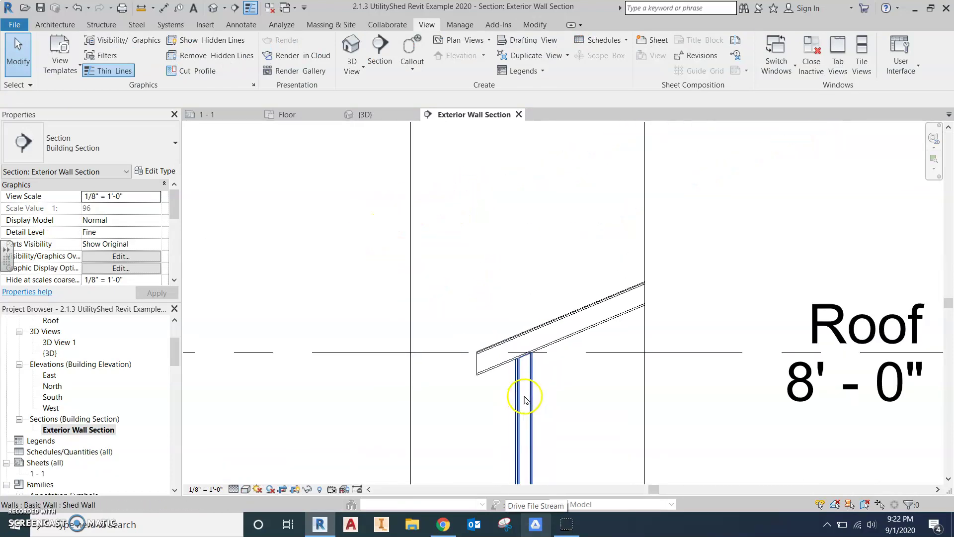
middle_drag(569, 336, 545, 237)
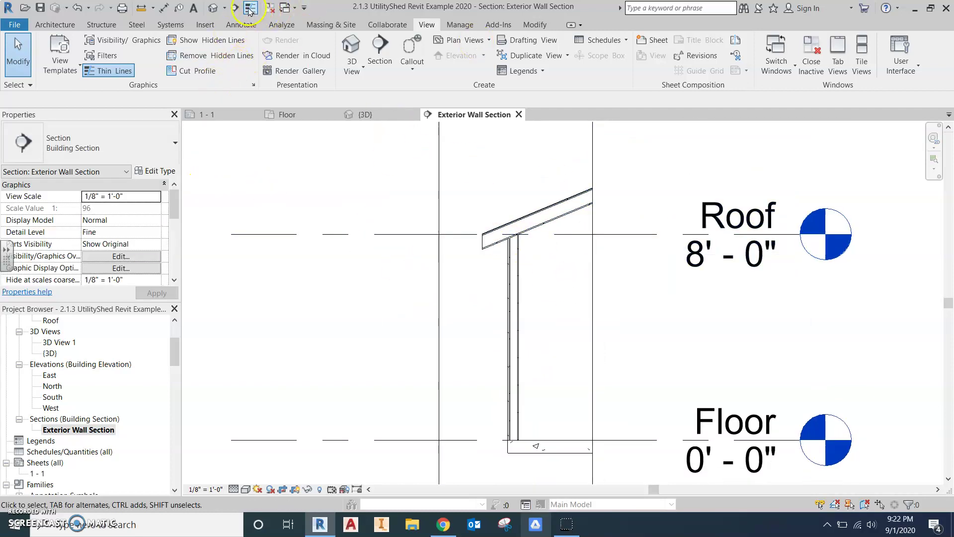
- Toggle Thin Lines off and back on to compare line weights
click(249, 8)
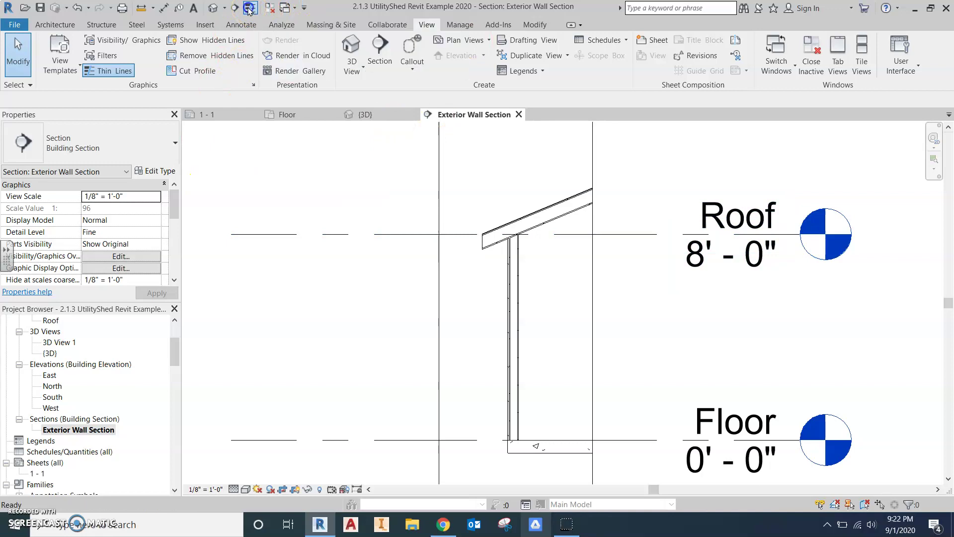
click(249, 9)
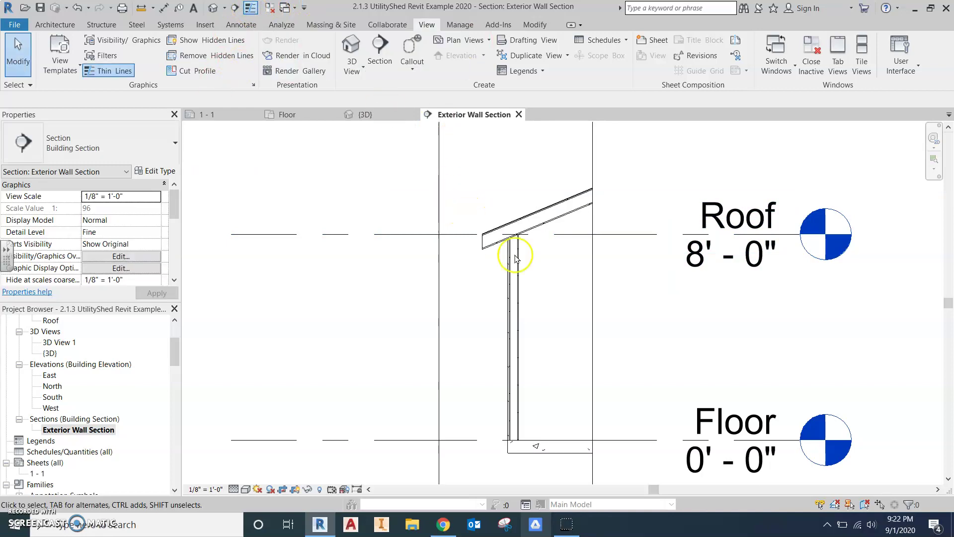
scroll(512, 268, up, 3)
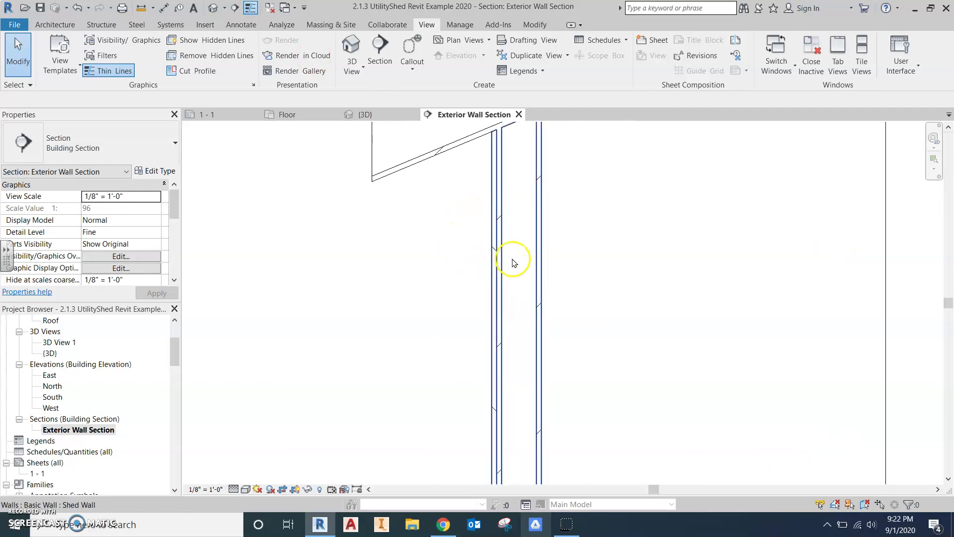
scroll(544, 293, down, 2)
scroll(545, 293, down, 3)
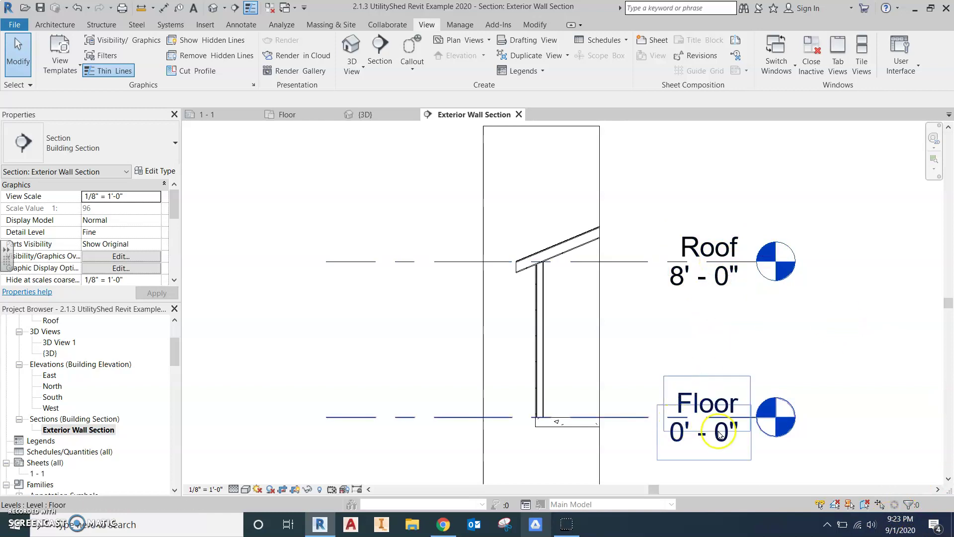
scroll(719, 434, down, 2)
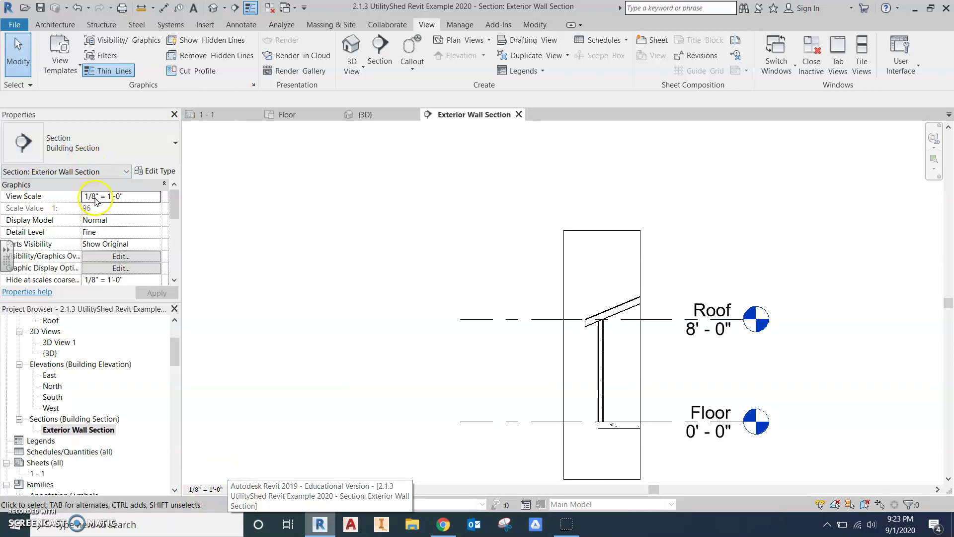
- Try the 1/2" and 1/8" scales, then set the View Scale in Properties to 1/2" = 1'-0"
click(205, 489)
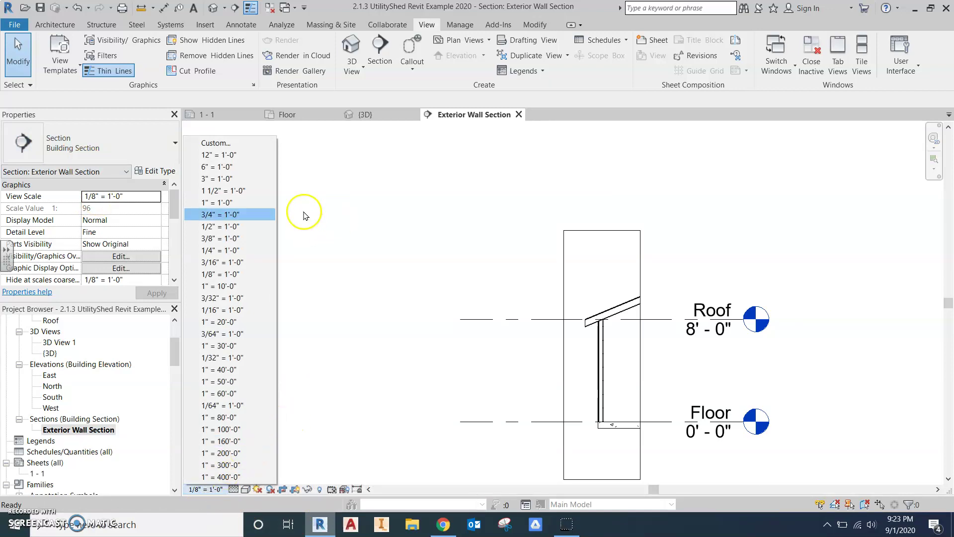
click(209, 227)
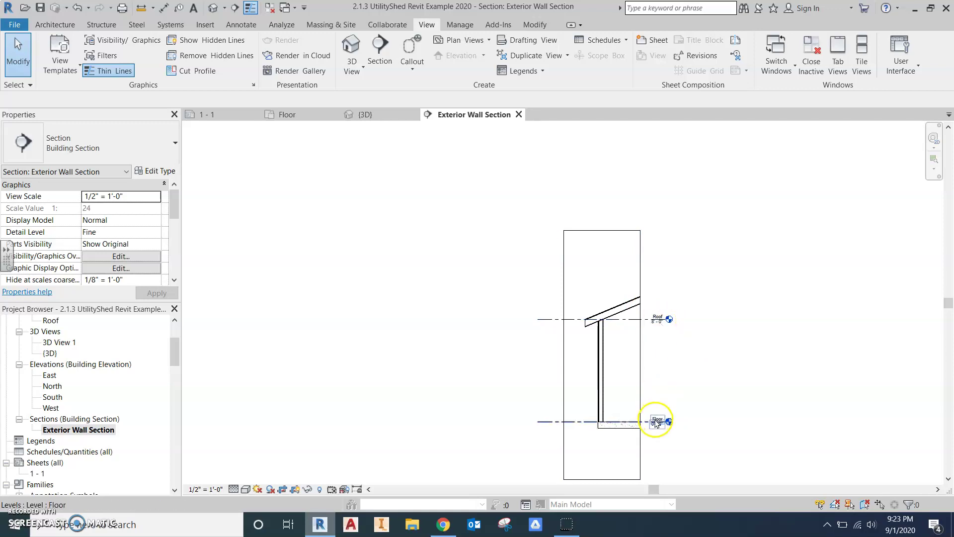
click(204, 489)
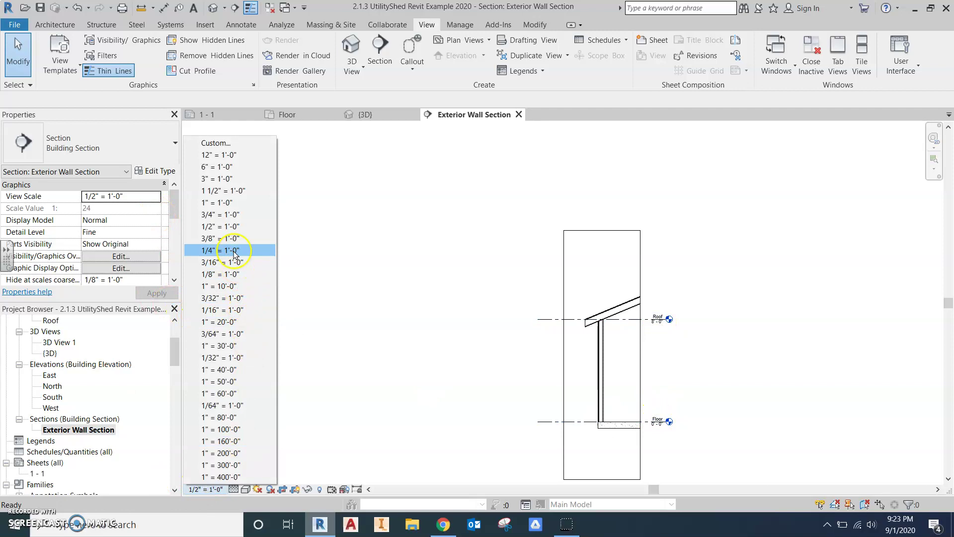
click(232, 274)
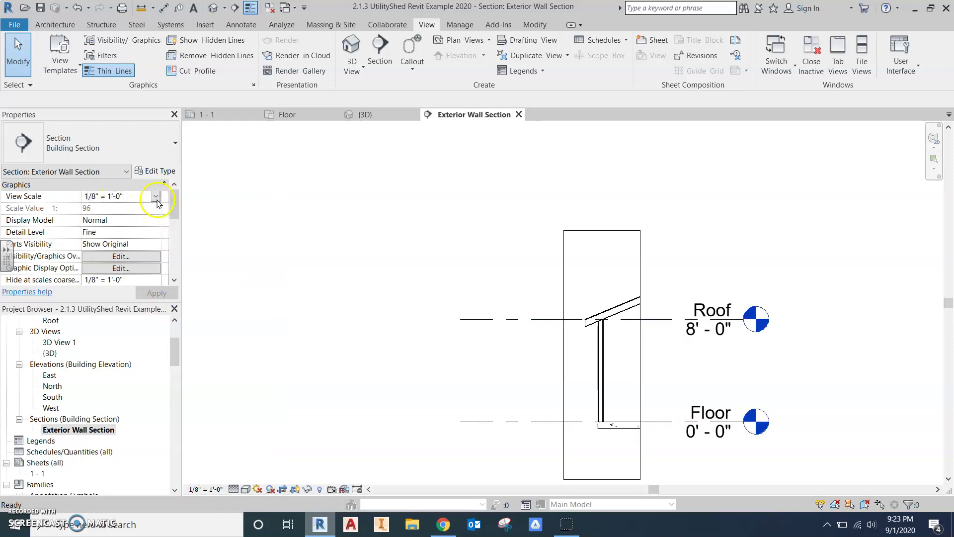
click(156, 197)
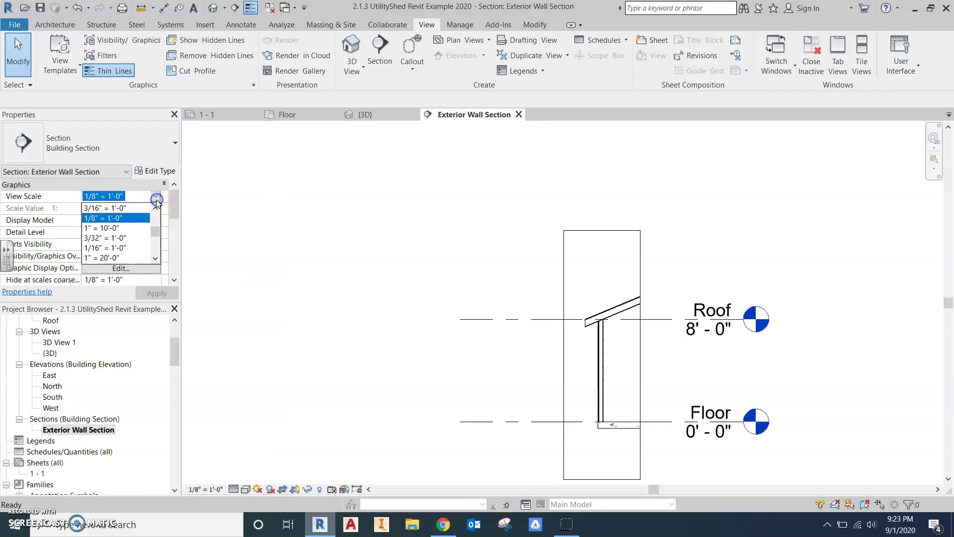
scroll(103, 251, up, 1)
click(100, 208)
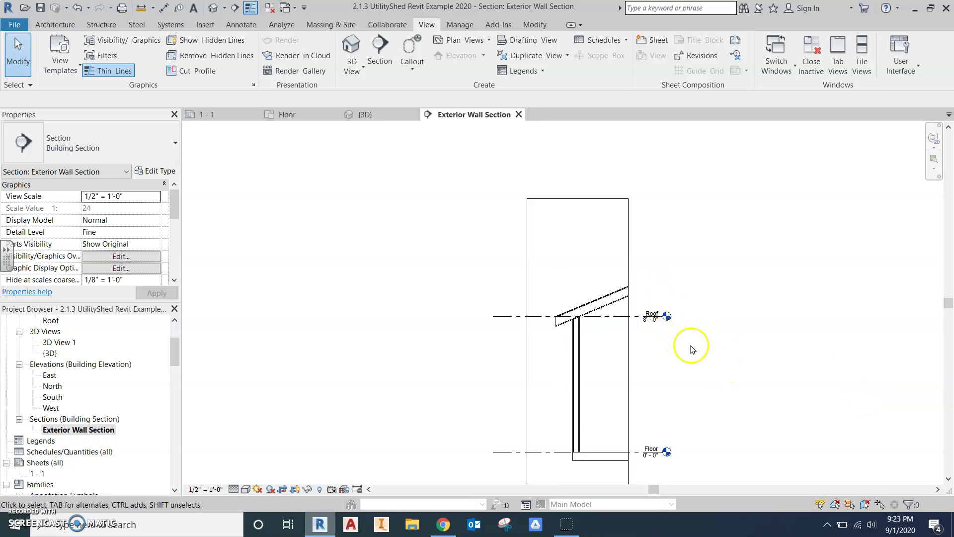
- Drag the Roof and Floor level heads to the right
click(664, 318)
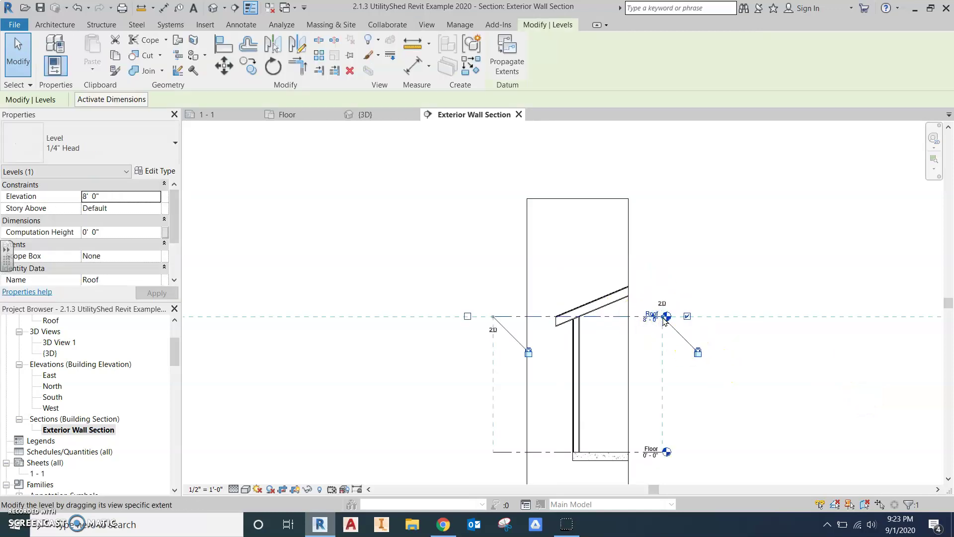
drag(669, 318, 705, 313)
click(704, 308)
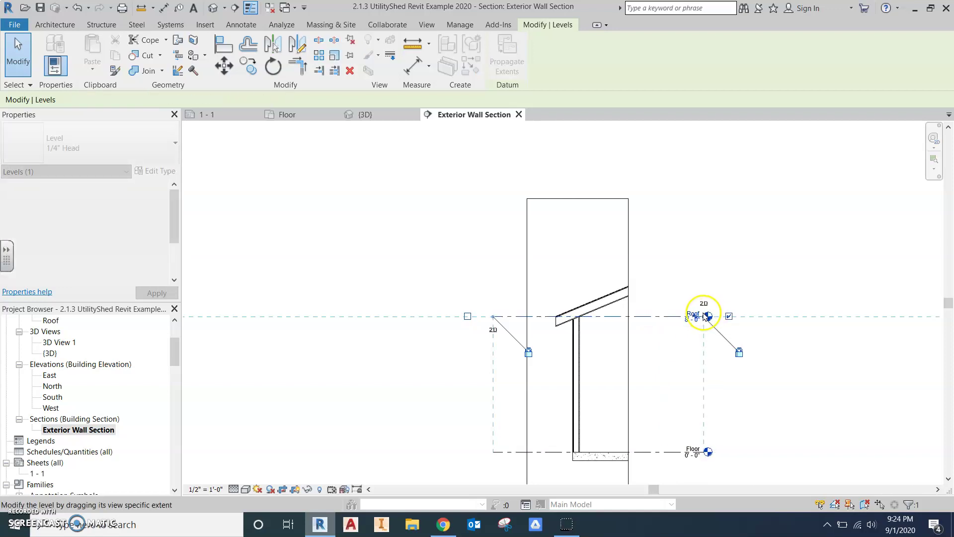
click(490, 320)
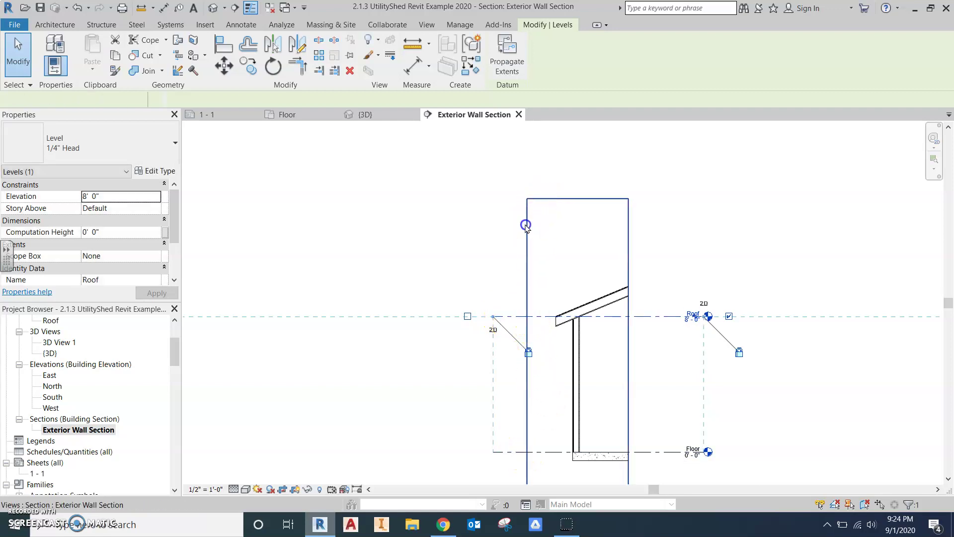
- Resize the crop region's right edge and recenter the wall in the view
click(563, 241)
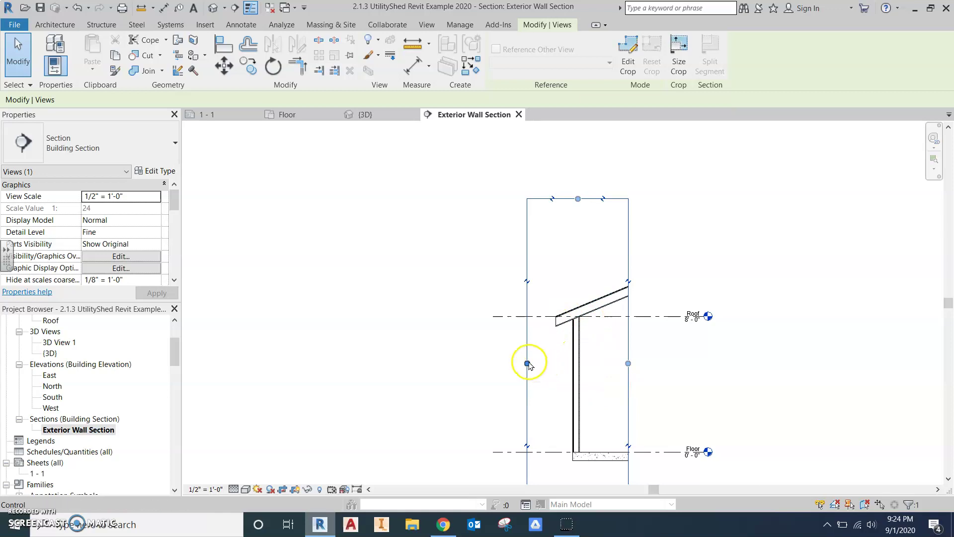
mouse_move(628, 363)
mouse_down()
mouse_move(658, 359)
mouse_move(622, 368)
mouse_up()
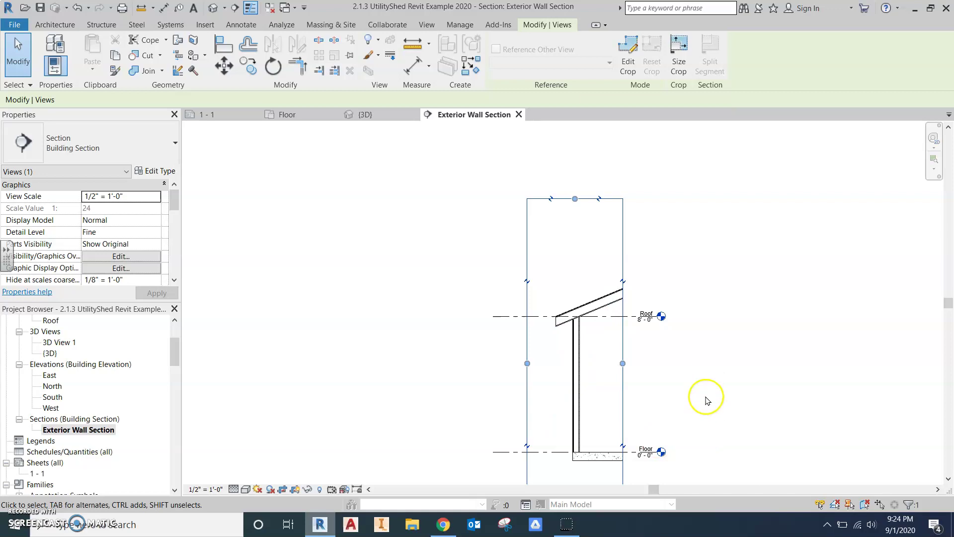
middle_drag(710, 383, 688, 353)
click(784, 366)
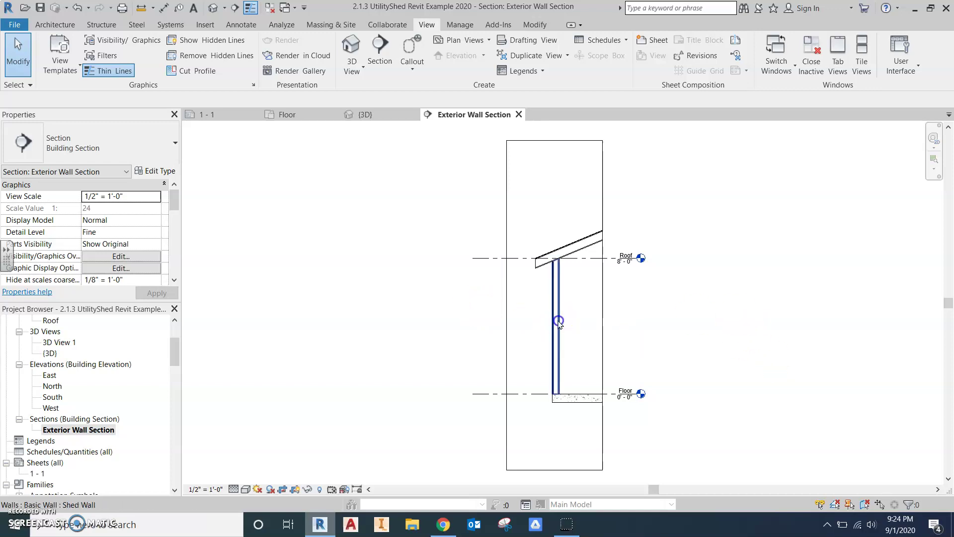
- Inspect the Shed Wall's 5" layer assembly, checking the inner sheathing's thickness and material
click(545, 286)
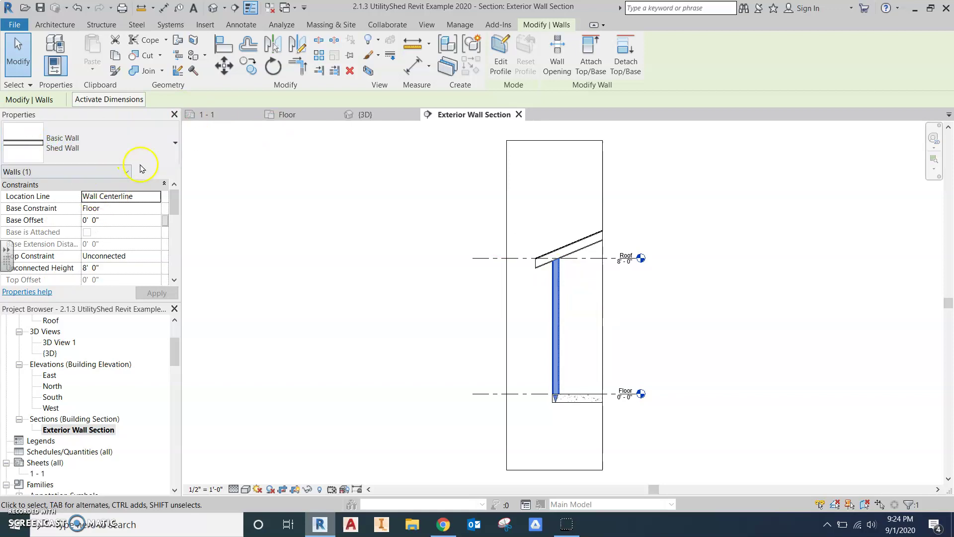
click(145, 170)
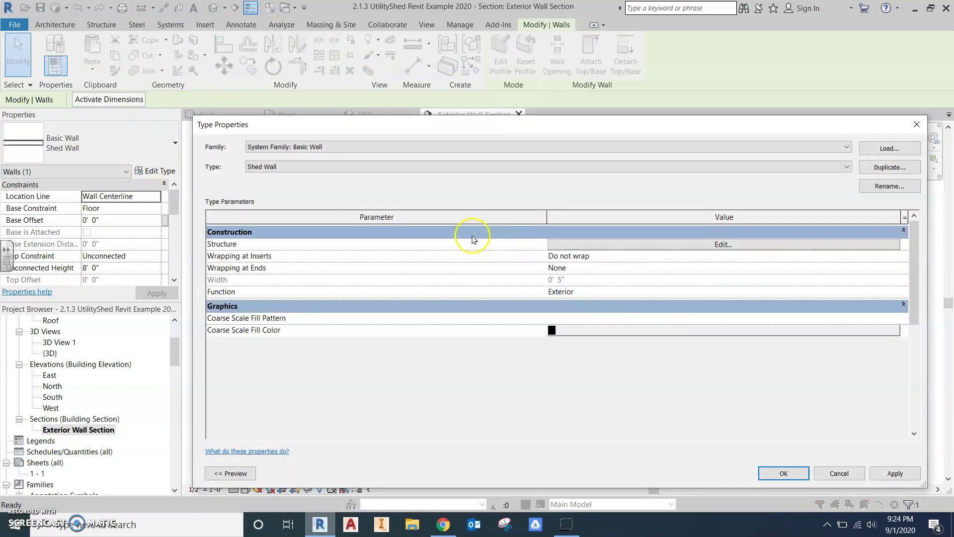
click(648, 243)
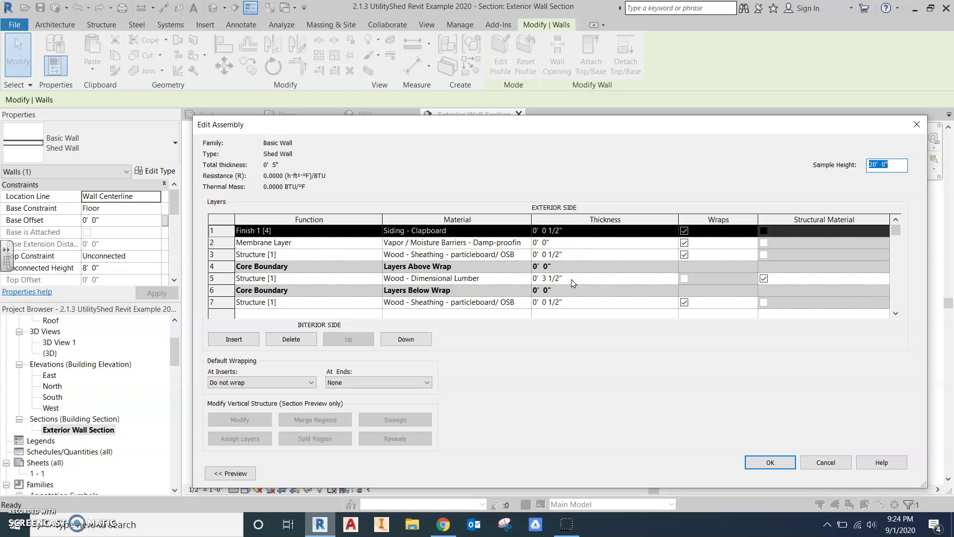
click(574, 304)
click(494, 305)
click(789, 463)
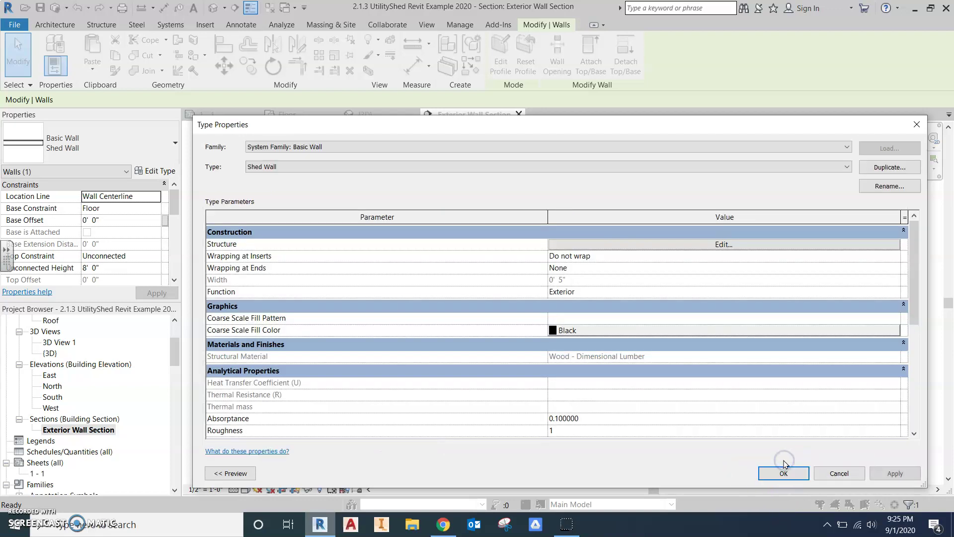
- Close the wall's Type Properties and zoom into the roof area
click(783, 472)
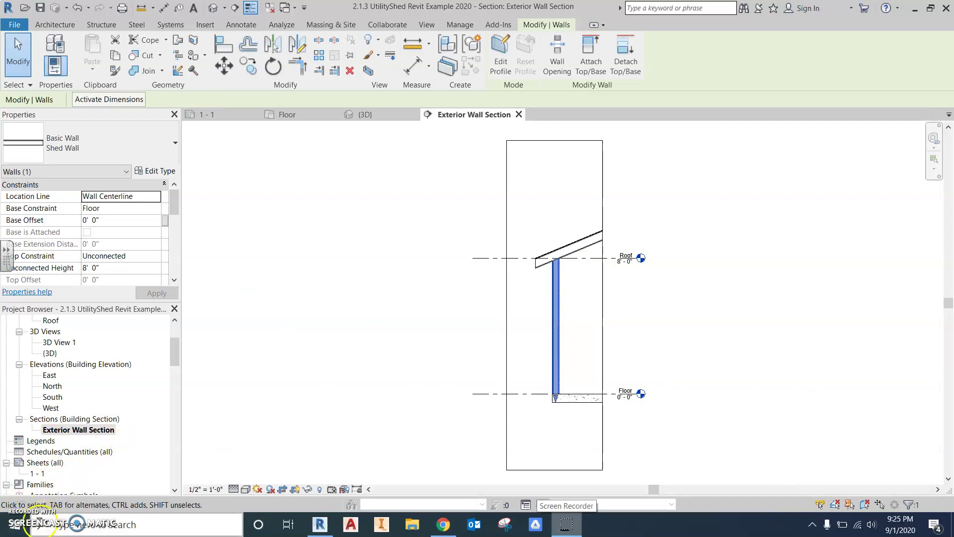
scroll(561, 250, up, 2)
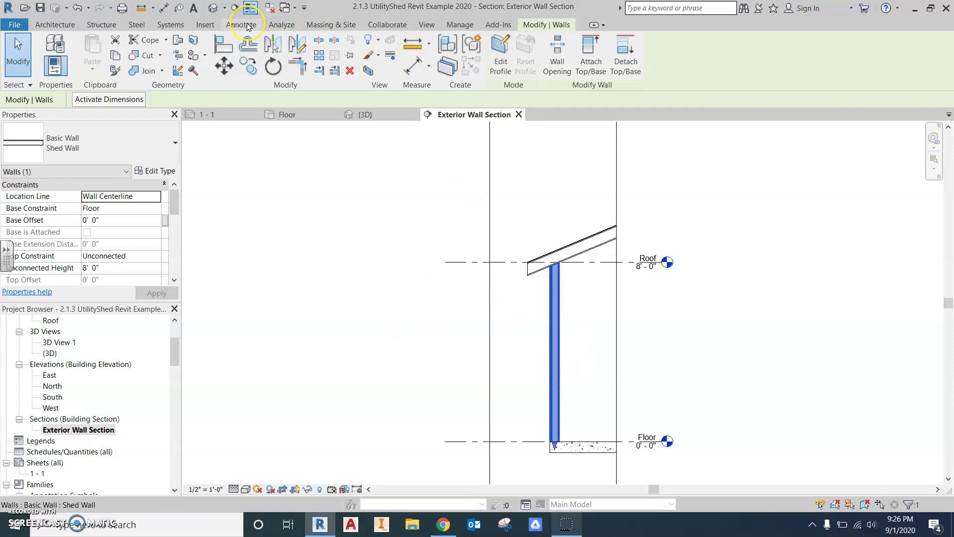
- Add a one-segment-leader 'Batt Insulation' note at the roof edge, then start a second leader
click(246, 26)
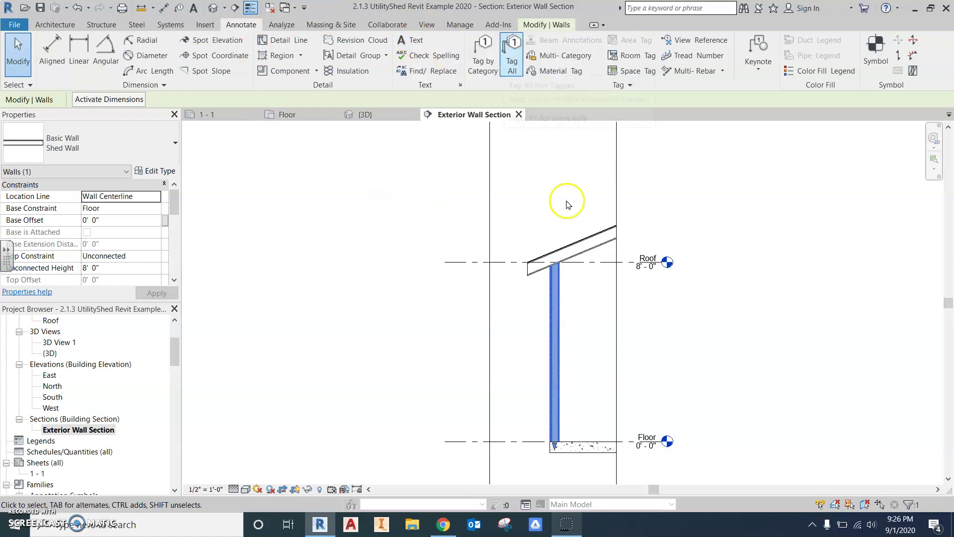
click(405, 40)
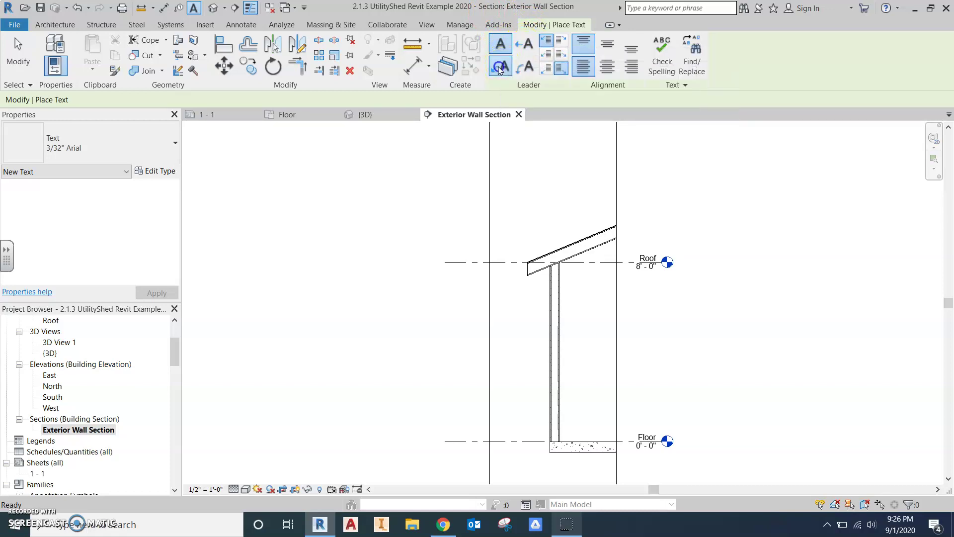
click(500, 68)
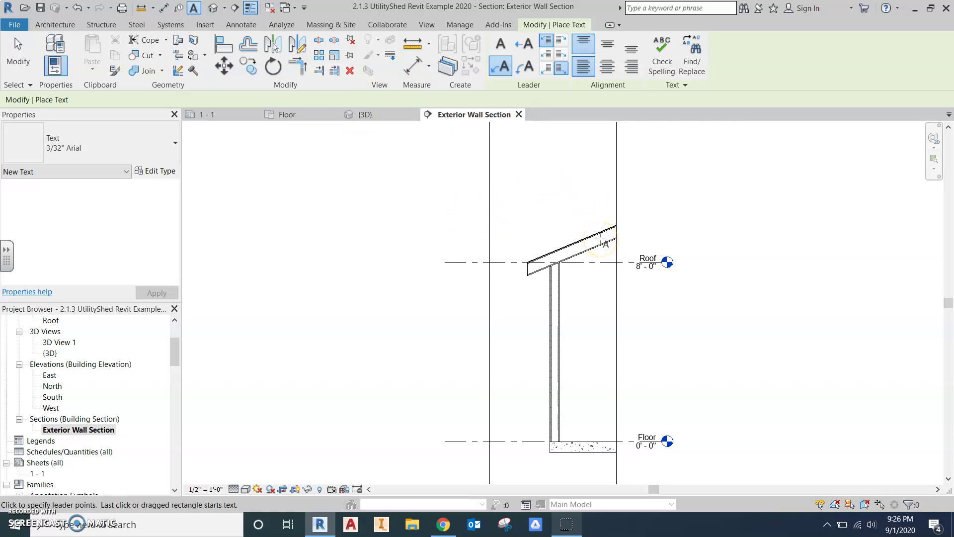
click(604, 237)
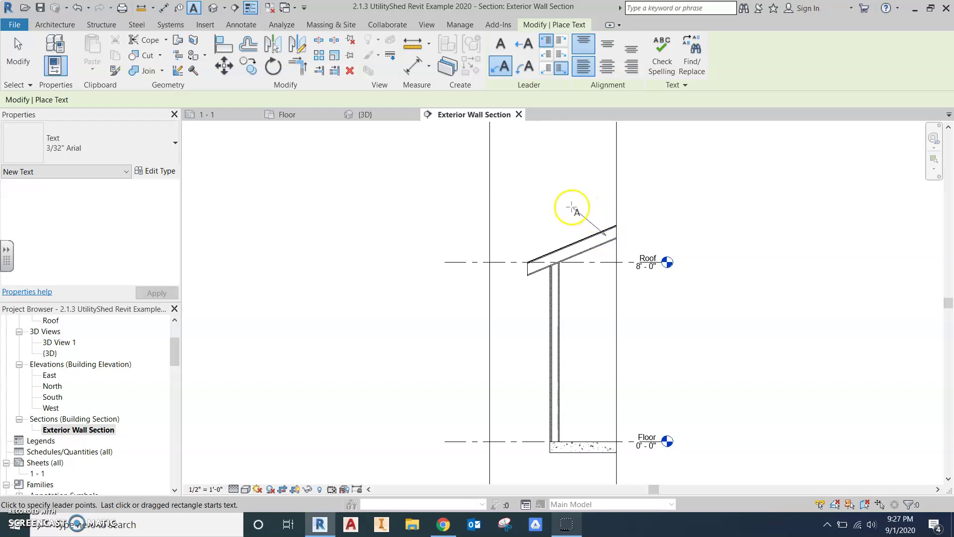
click(515, 190)
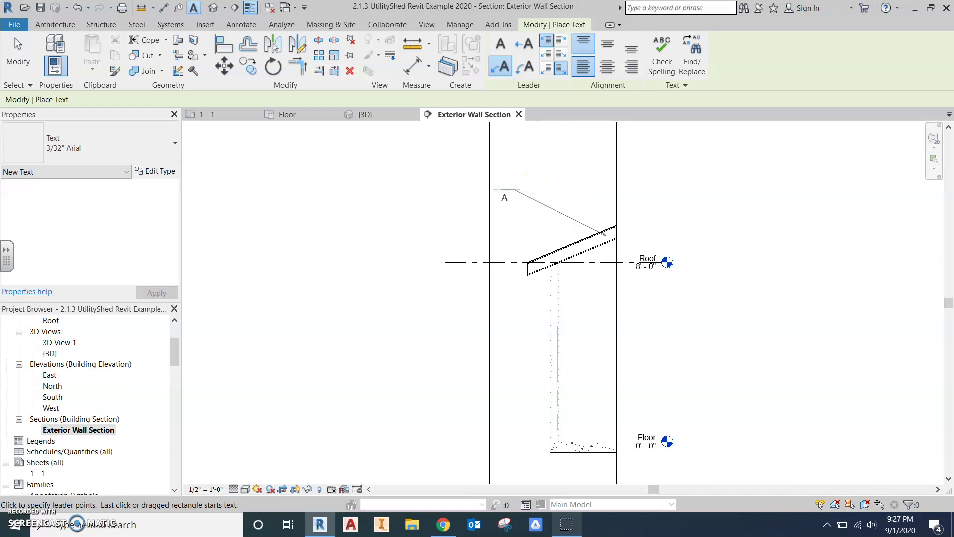
click(499, 191)
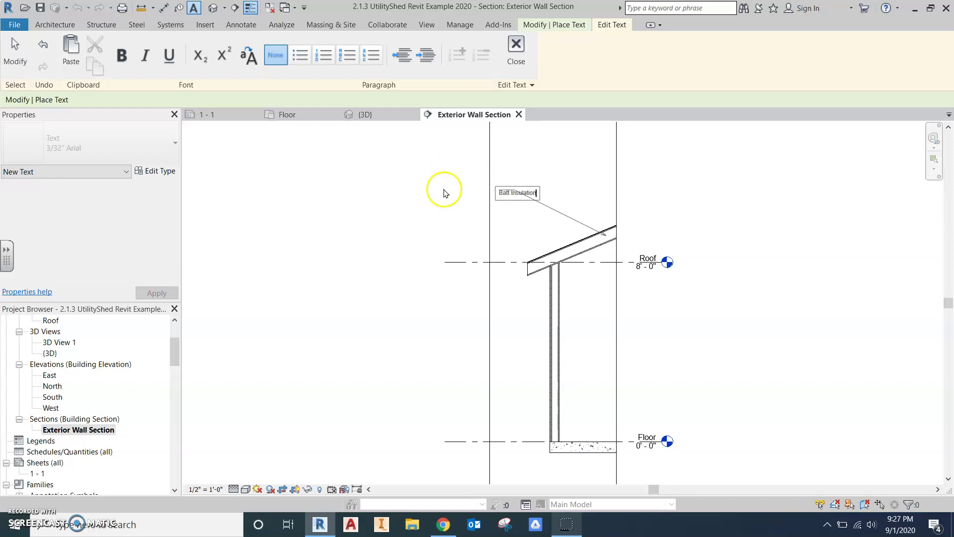
click(425, 192)
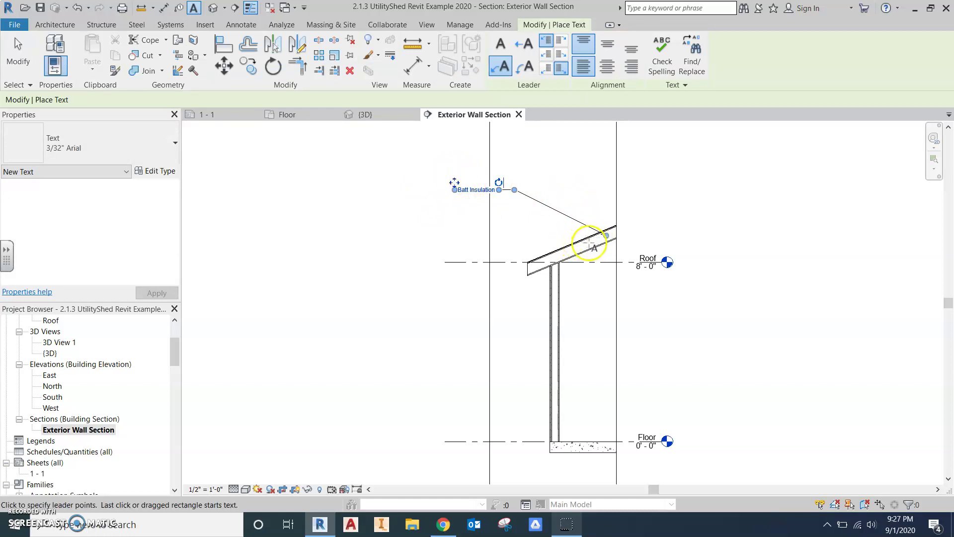
click(588, 242)
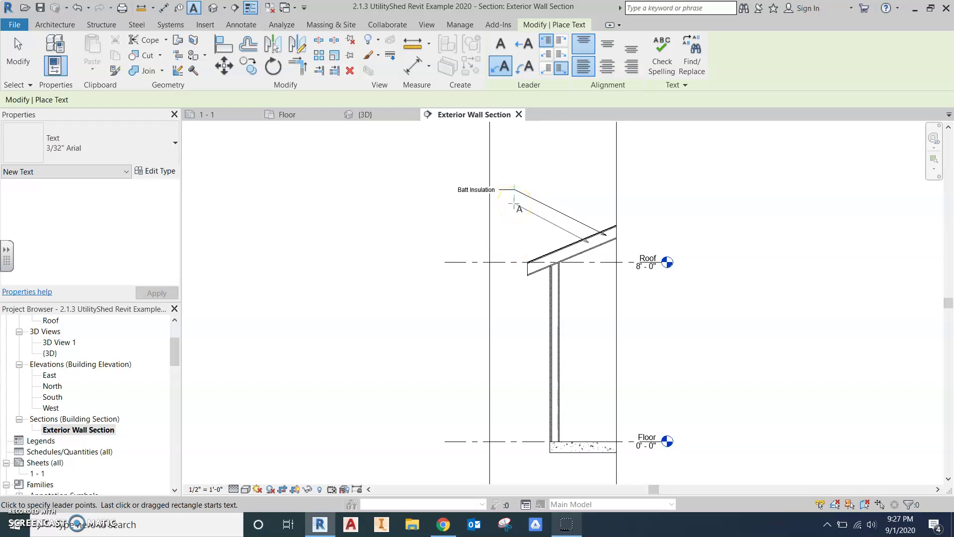
click(518, 205)
- Place and commit the '2 x 8 Rafters @ 24" O.C.' note text
click(496, 205)
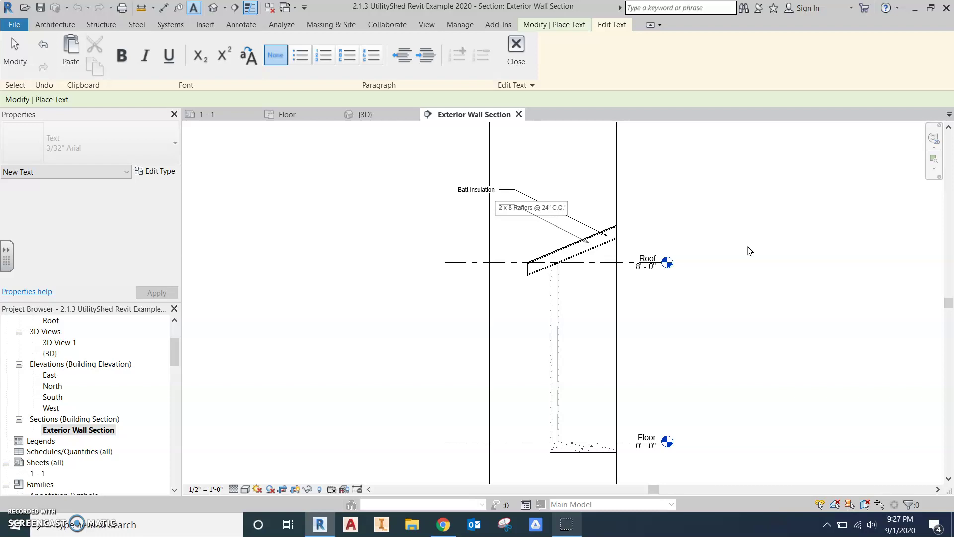
click(360, 199)
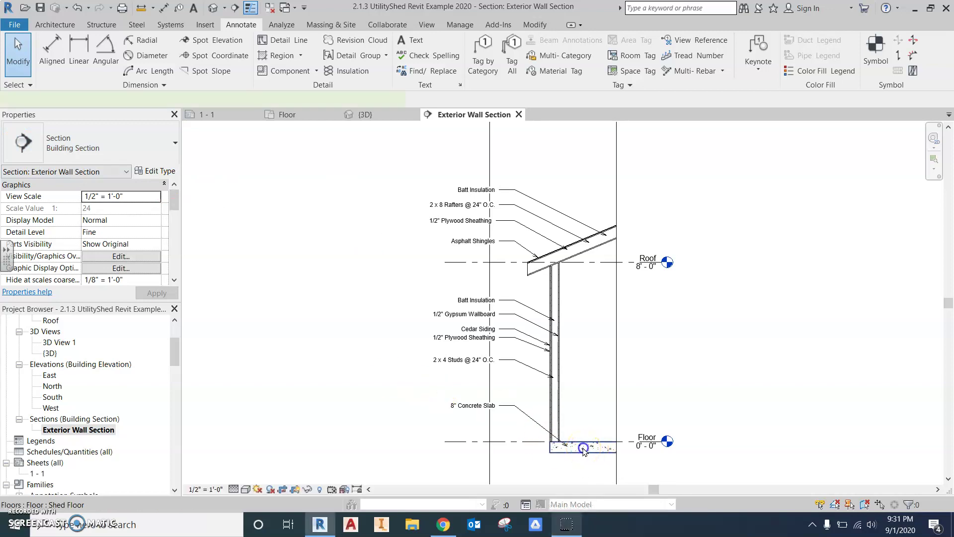
click(583, 450)
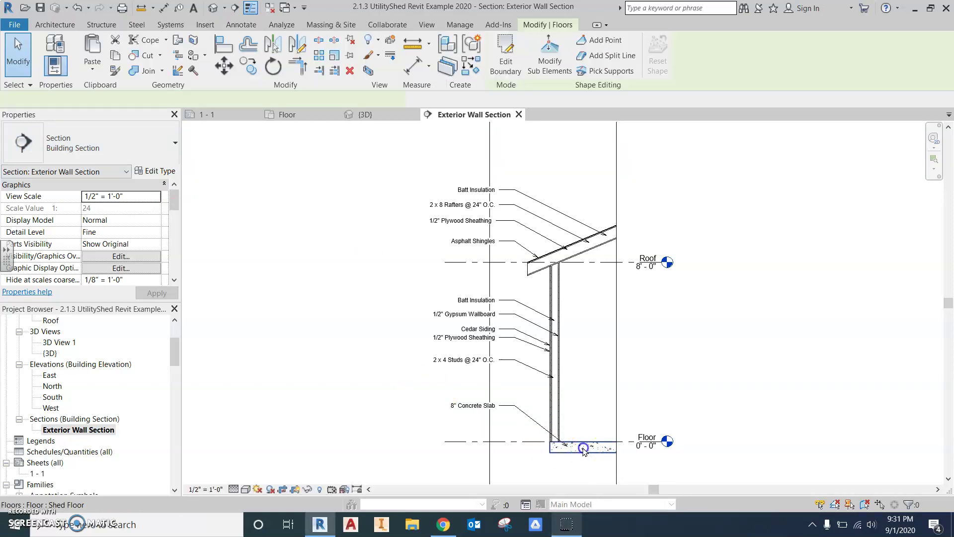
click(100, 146)
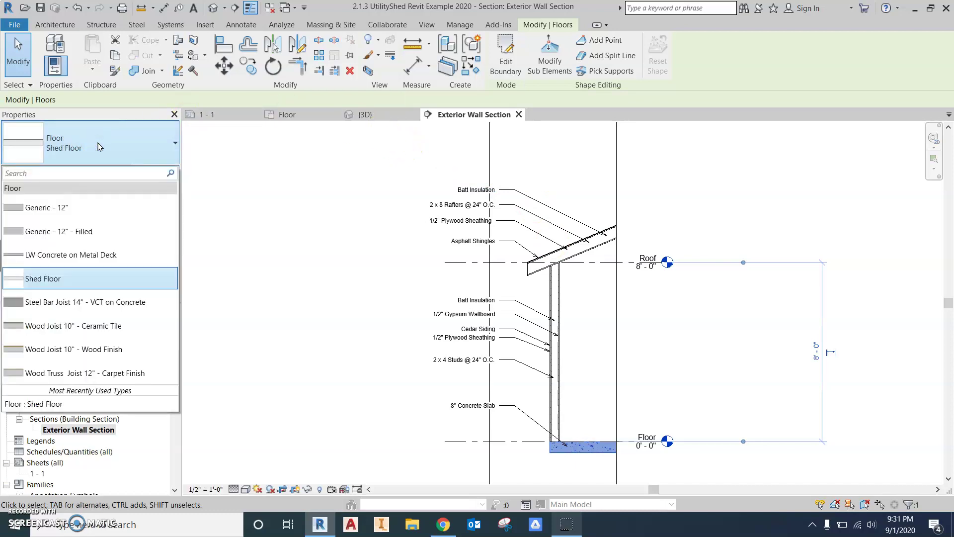
click(273, 187)
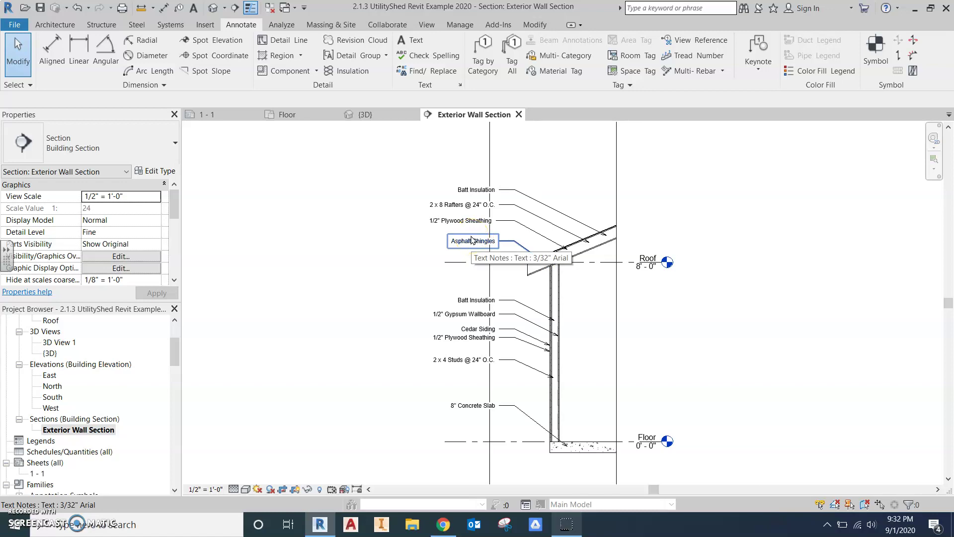
click(459, 402)
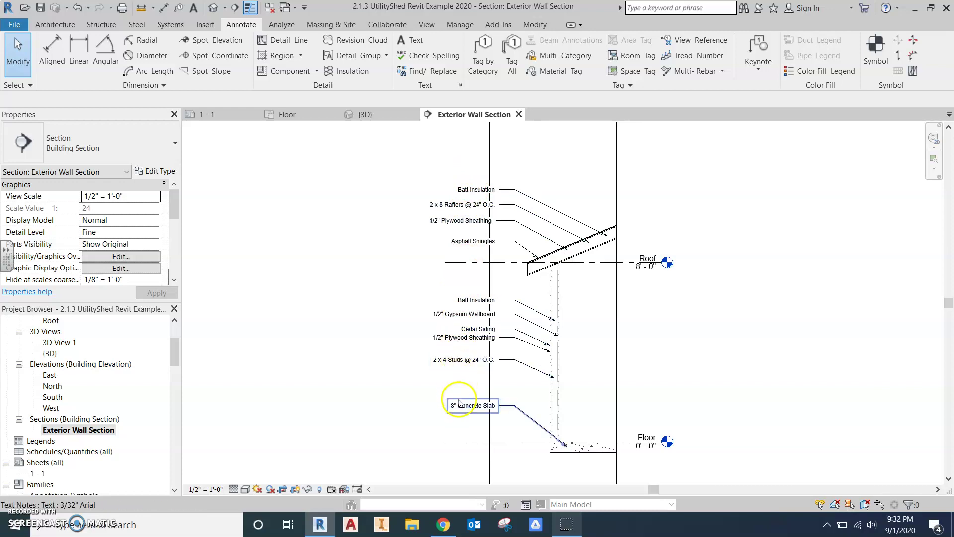
click(566, 446)
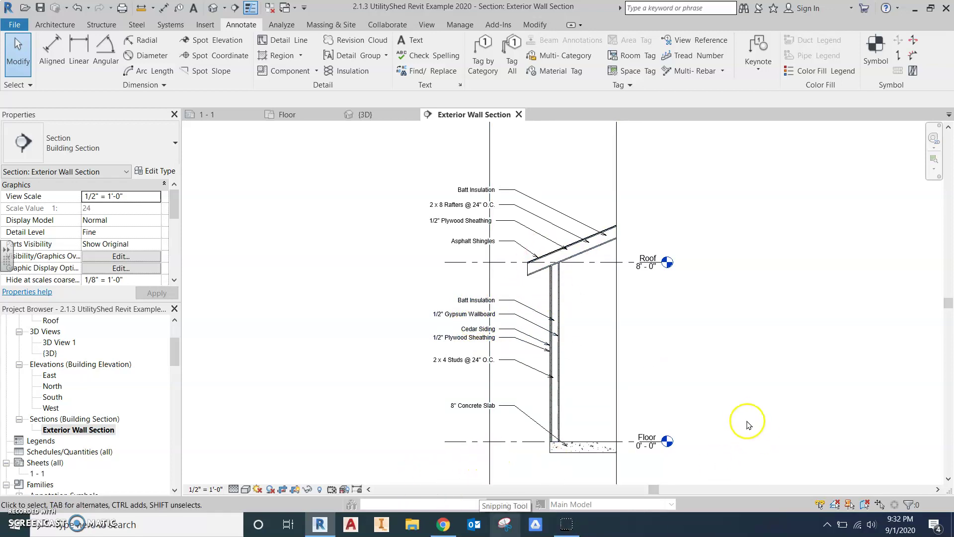
- Select the section's crop boundary and hide it, toggling it back once to check
scroll(742, 417, down, 4)
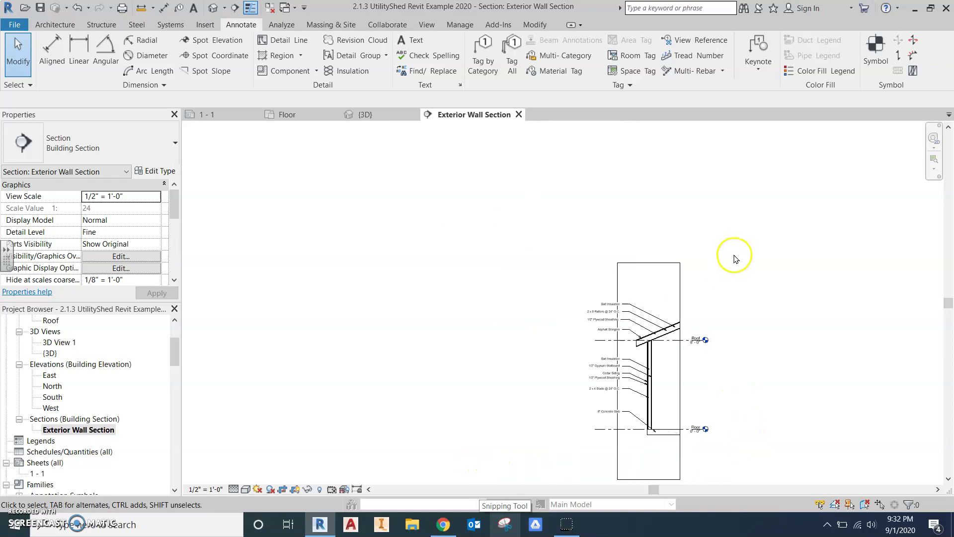
scroll(735, 345, up, 1)
scroll(728, 329, down, 3)
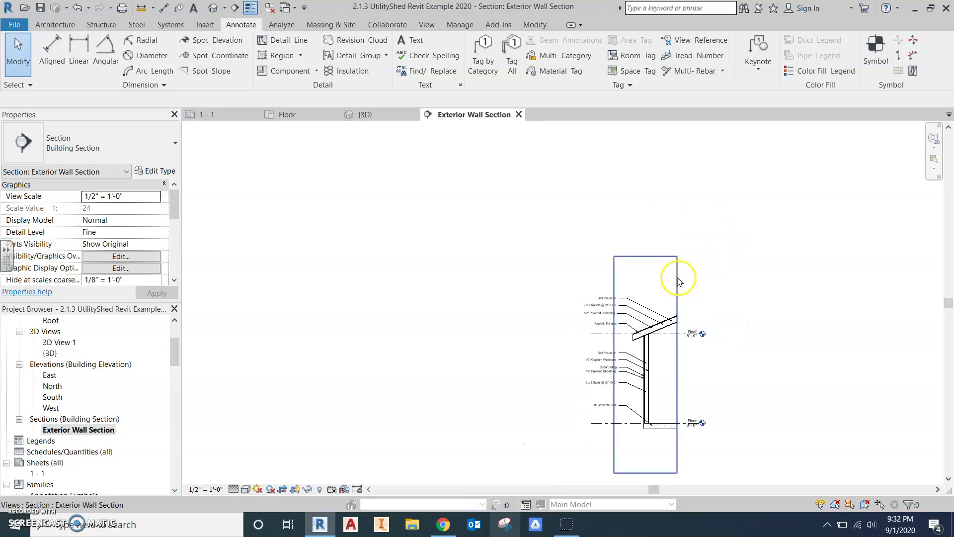
click(676, 277)
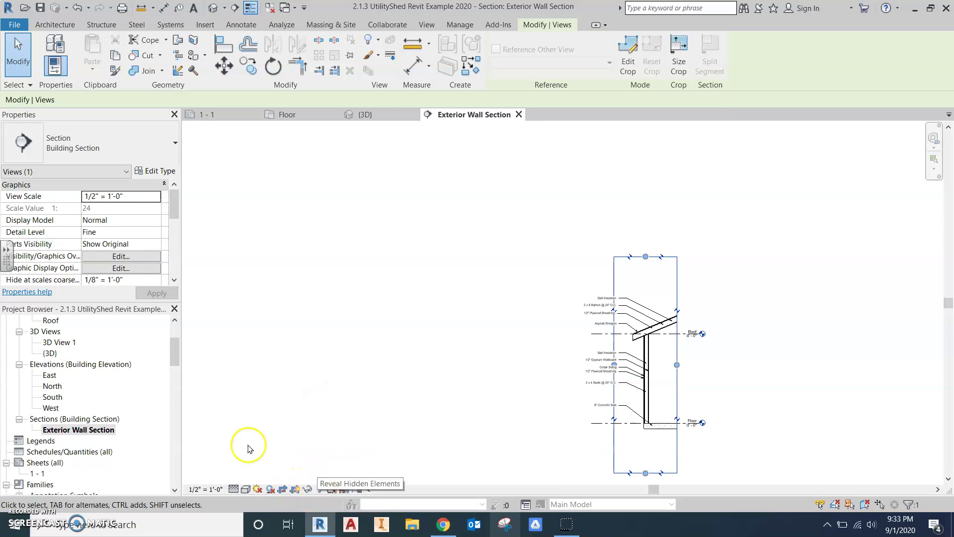
click(294, 490)
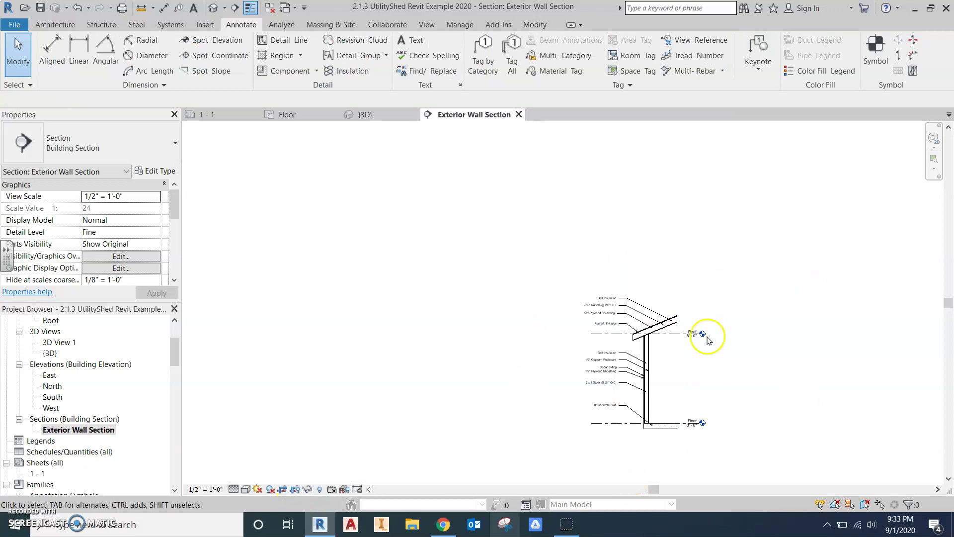
scroll(727, 388, up, 2)
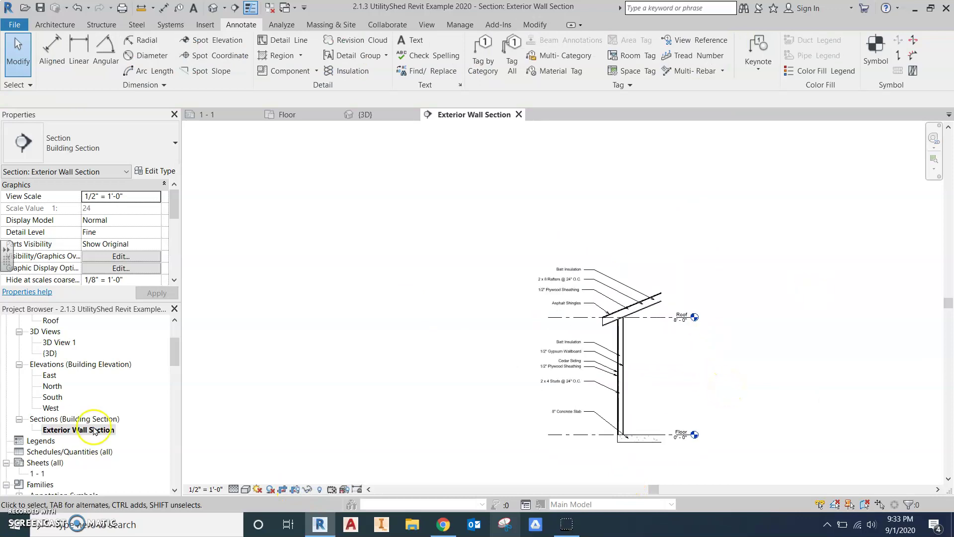
click(294, 489)
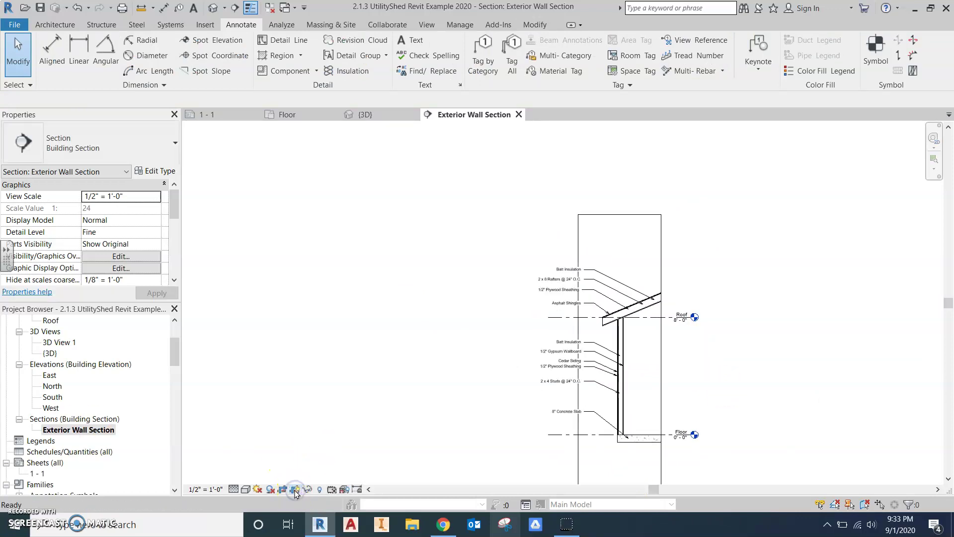
click(294, 489)
scroll(740, 409, down, 1)
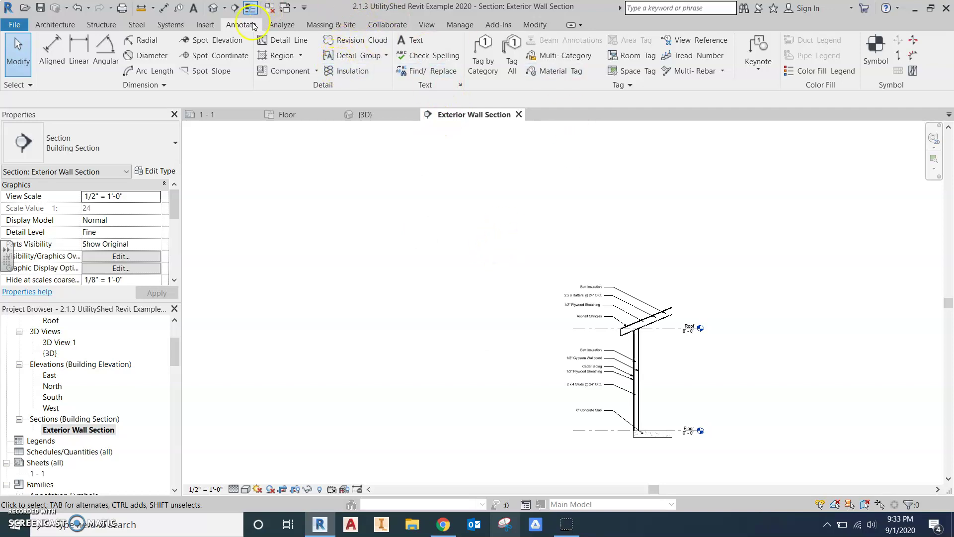
- Draw 3 1/2" batt insulation in the wall stud cavity from the slab base to just below the roof
click(342, 74)
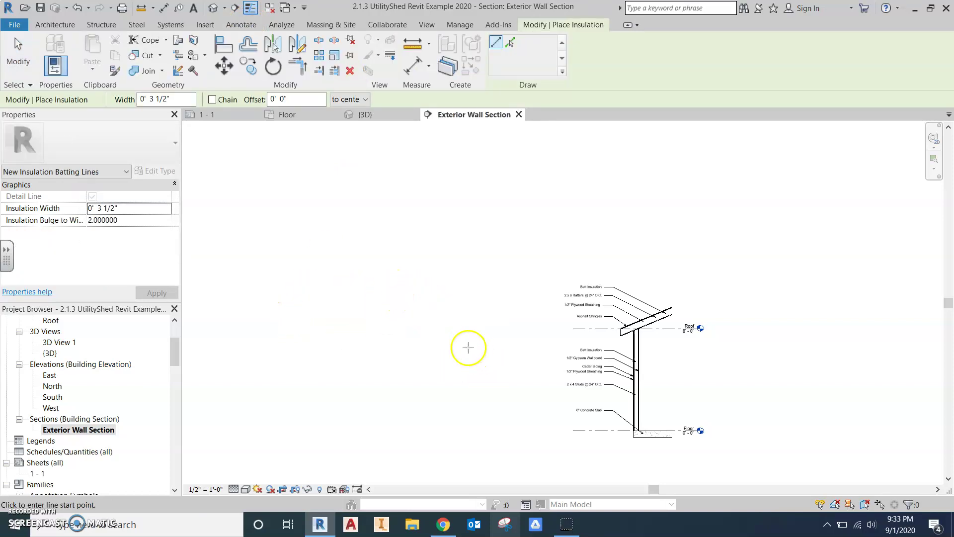
click(241, 24)
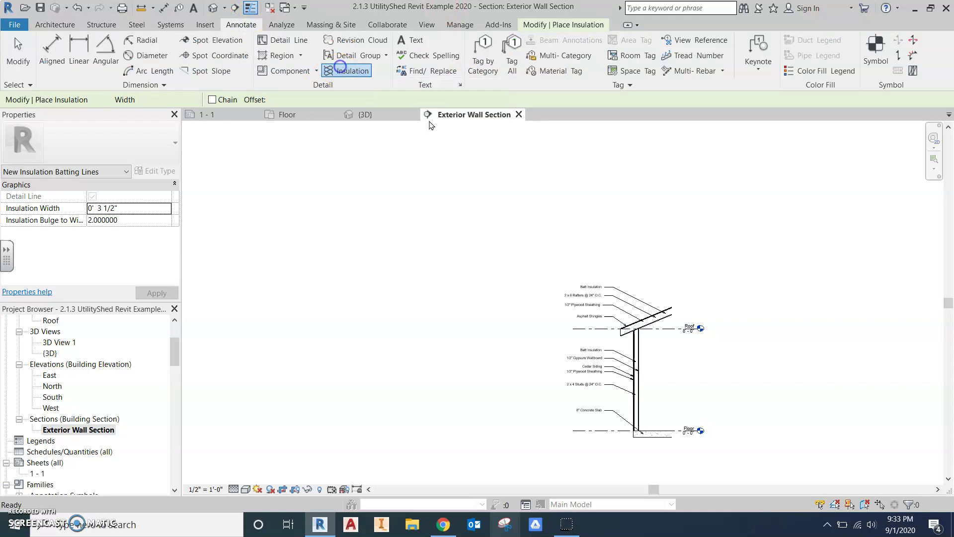
click(190, 100)
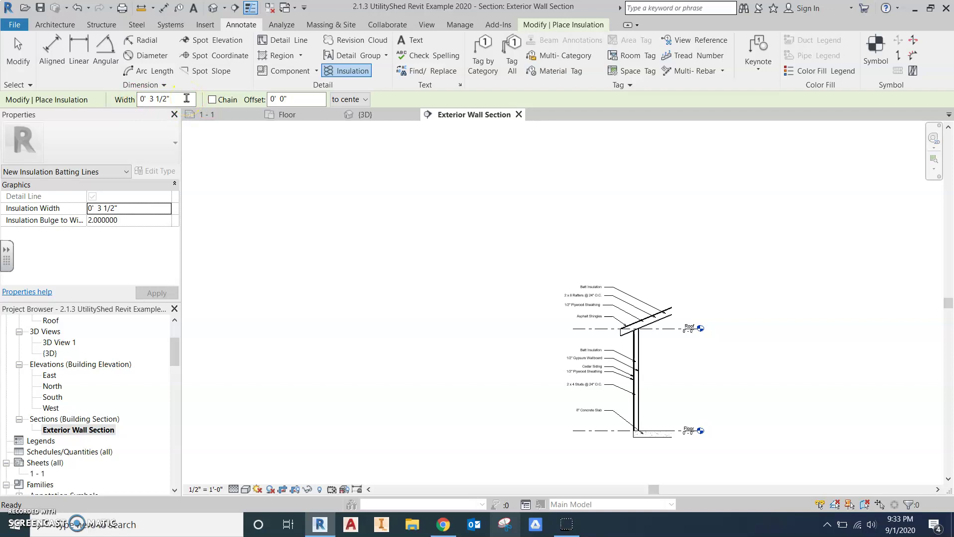
scroll(660, 431, up, 4)
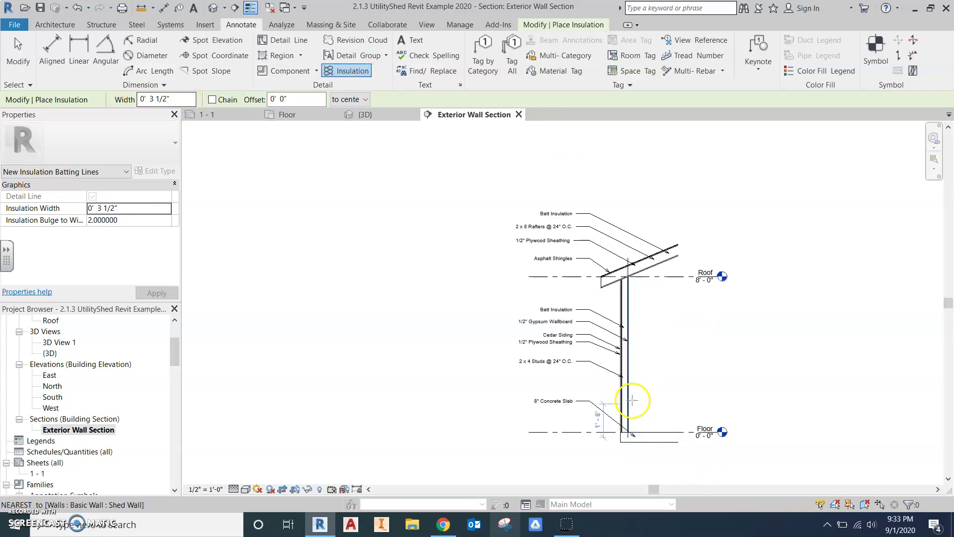
scroll(649, 401, up, 3)
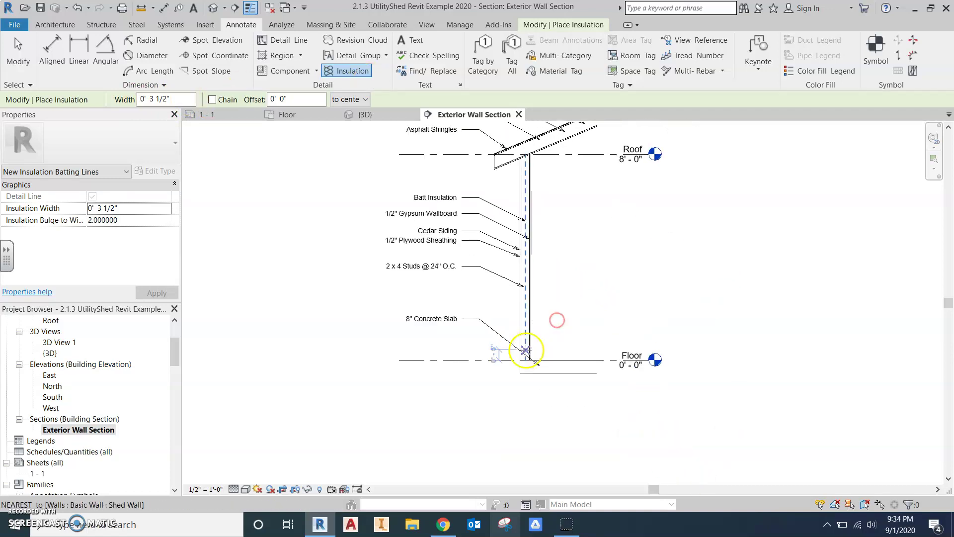
scroll(526, 350, up, 2)
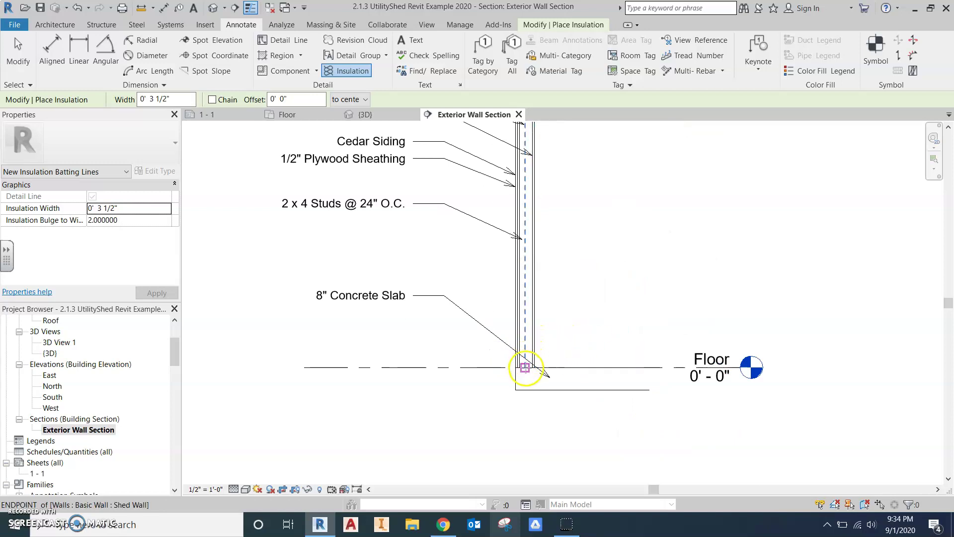
click(525, 367)
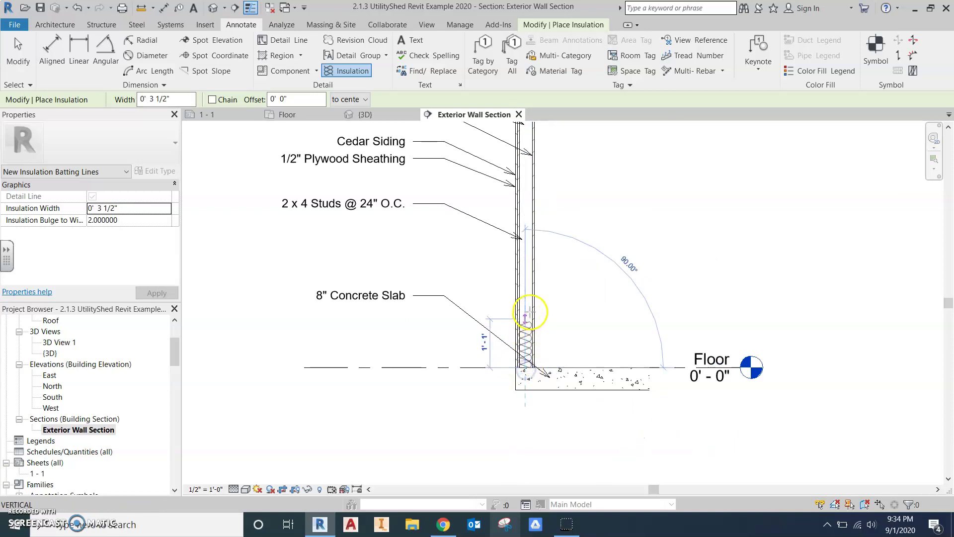
middle_drag(513, 208, 526, 300)
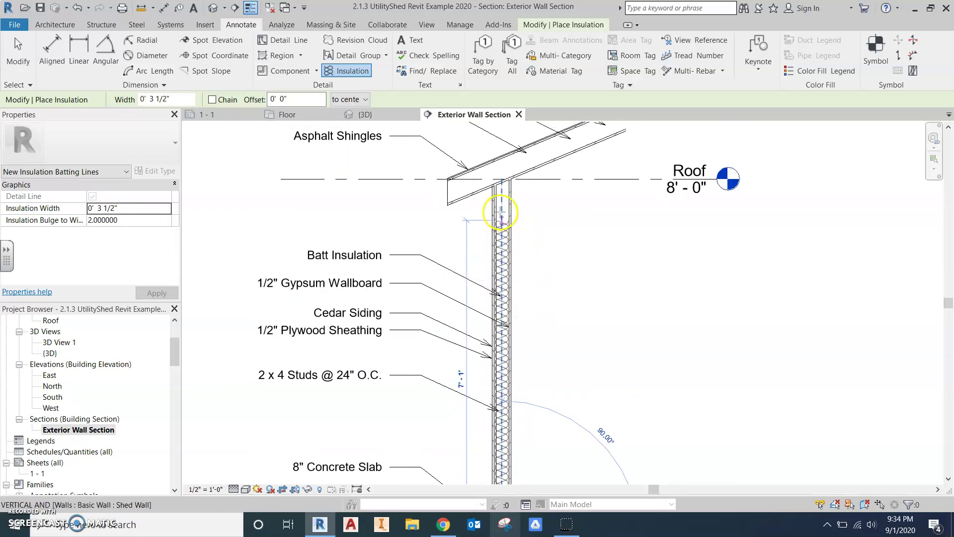
click(502, 183)
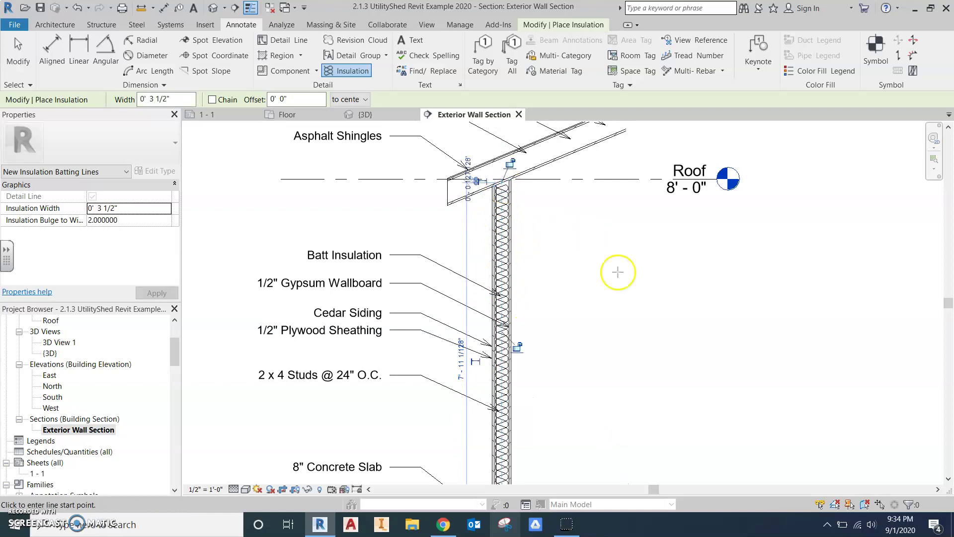
scroll(616, 268, down, 2)
middle_drag(585, 320, 522, 428)
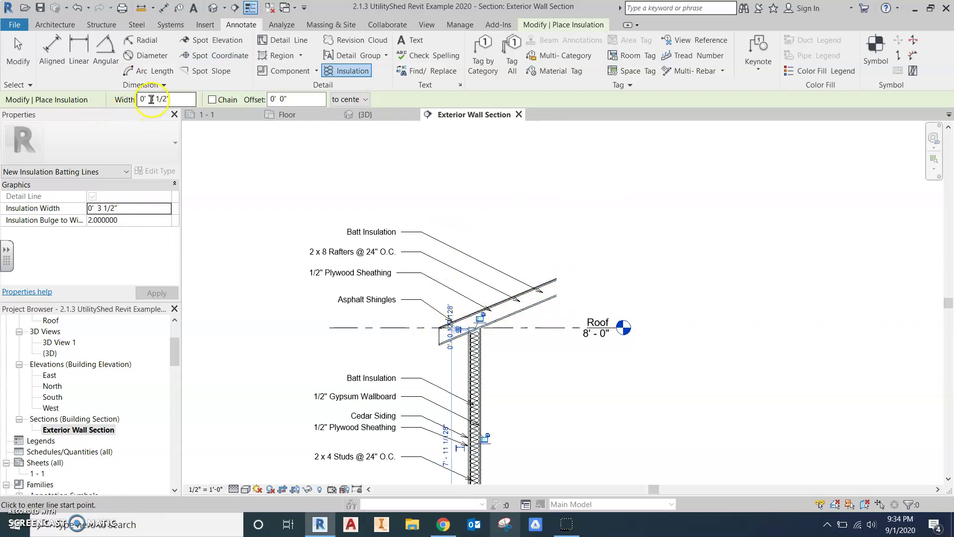
- Change the insulation width's inch value to 5 and draw batting along the roof from midpoint to upper end
double_click(155, 100)
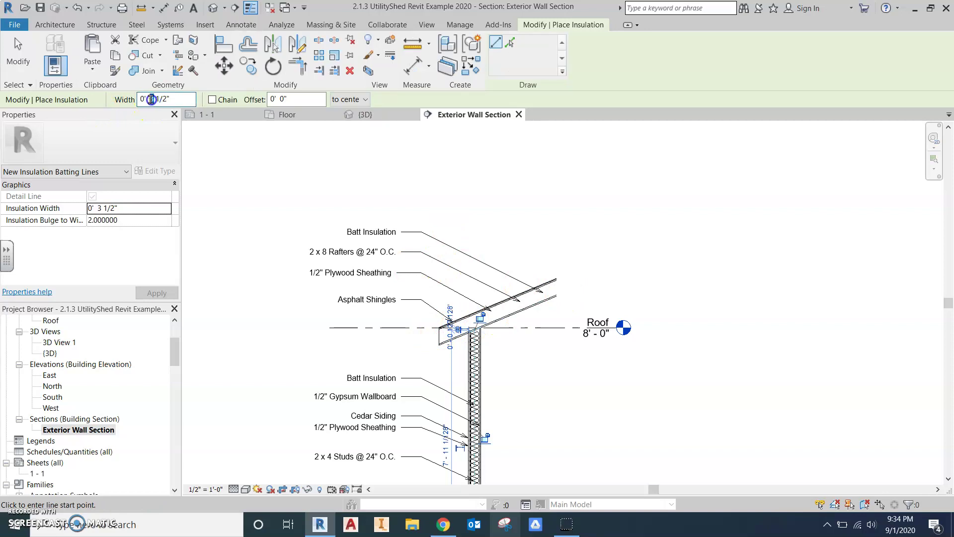
double_click(150, 99)
text(5)
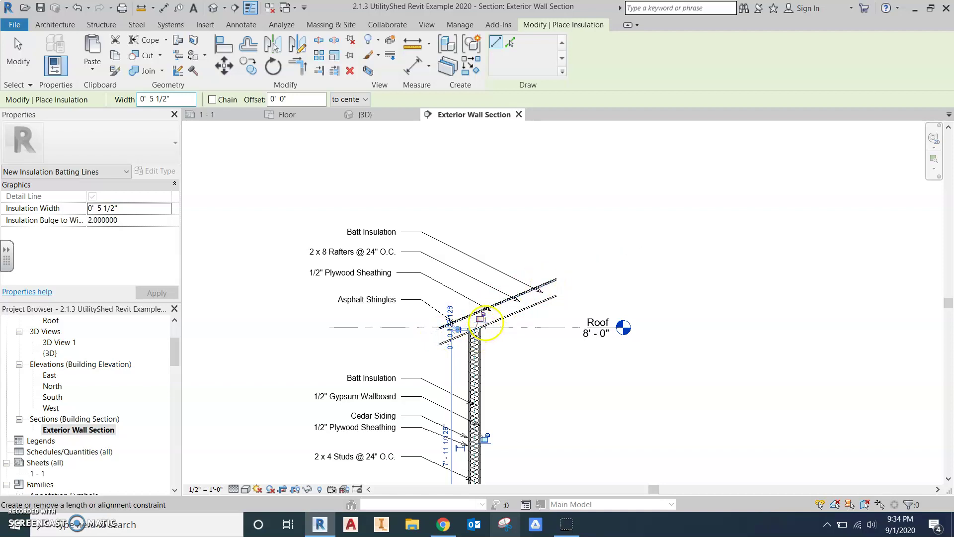
scroll(485, 320, up, 3)
scroll(423, 334, up, 2)
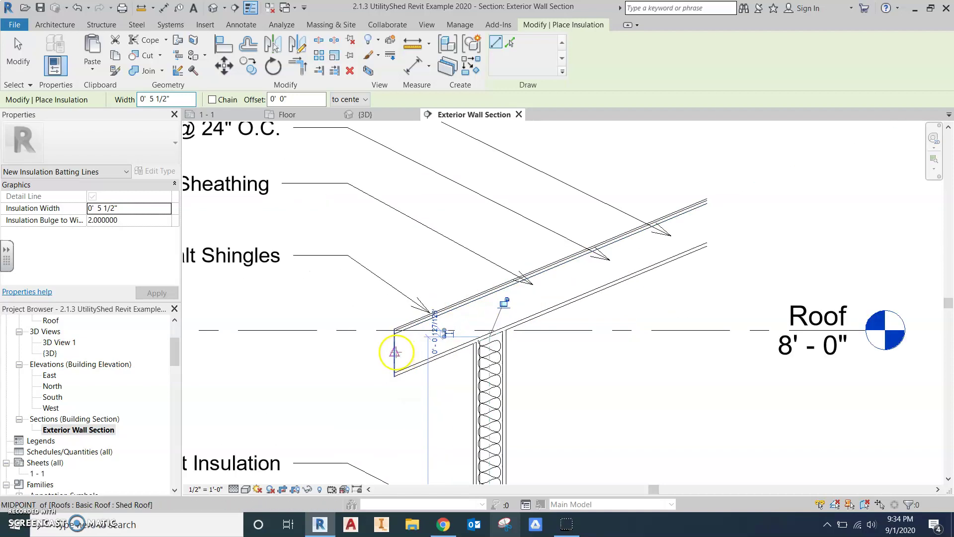
click(394, 352)
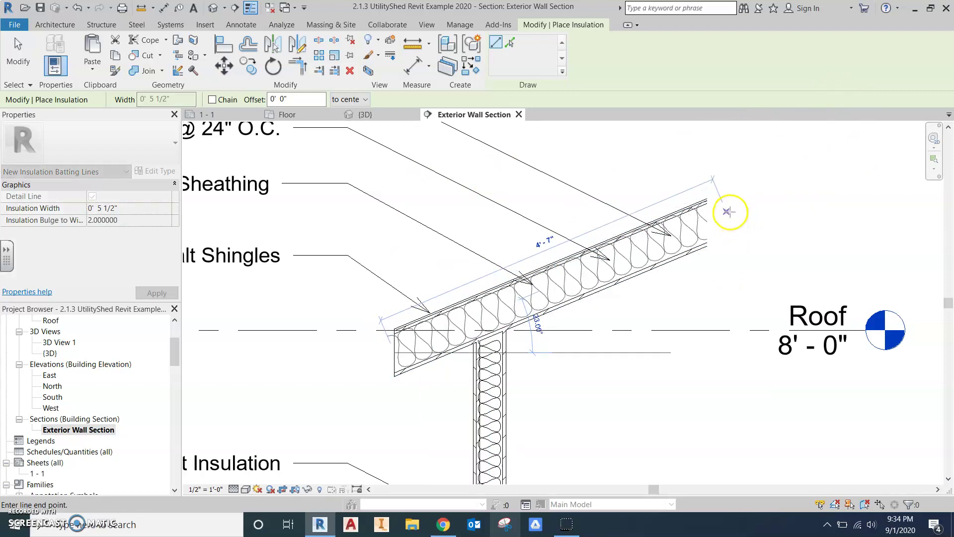
scroll(727, 212, up, 3)
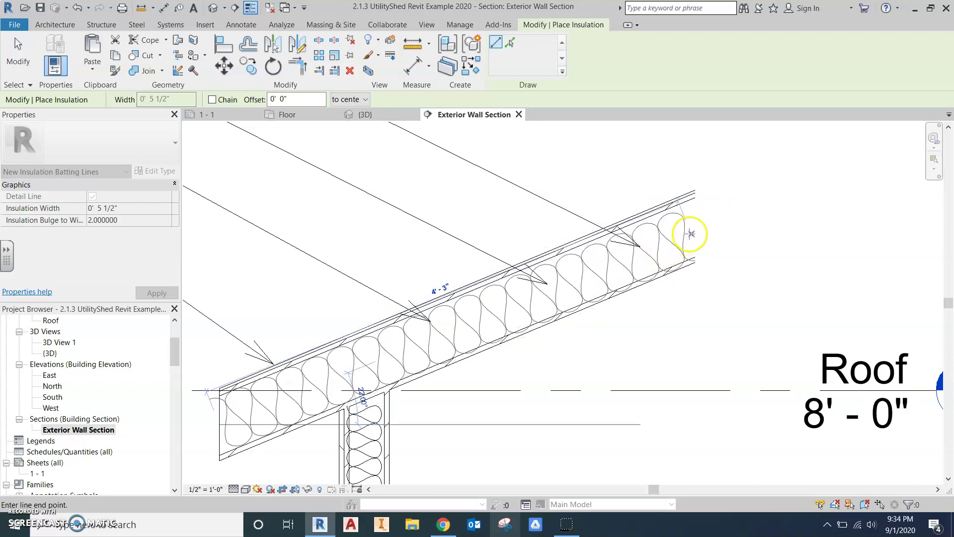
click(688, 226)
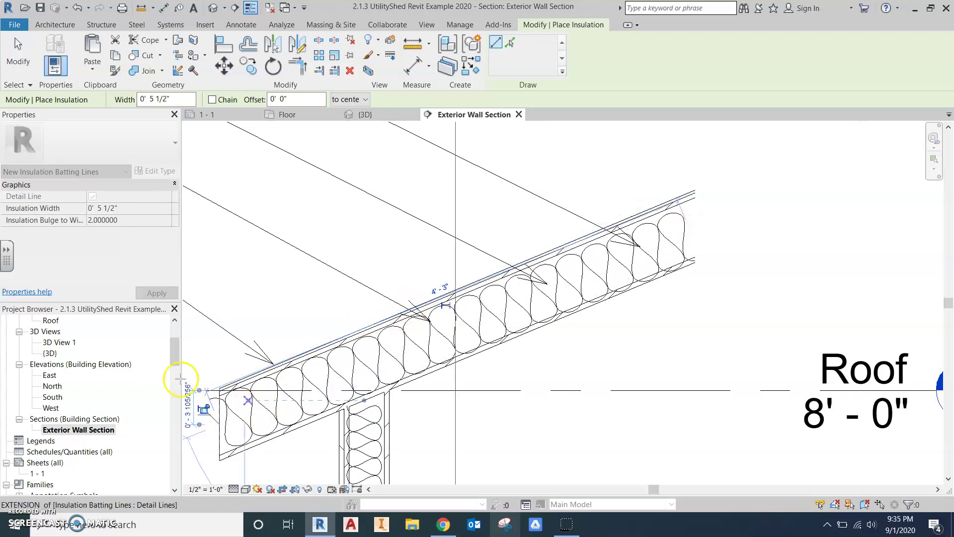
scroll(191, 387, down, 1)
middle_drag(267, 413, 388, 362)
key(Escape)
key(Escape)
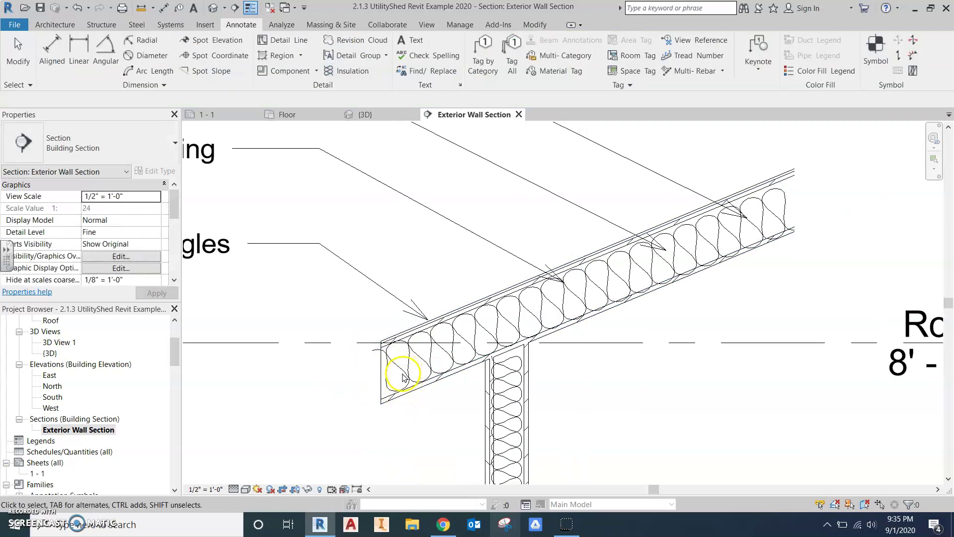
- Stretch the roof batting's end grip out to the roof's upper end
click(397, 367)
click(387, 368)
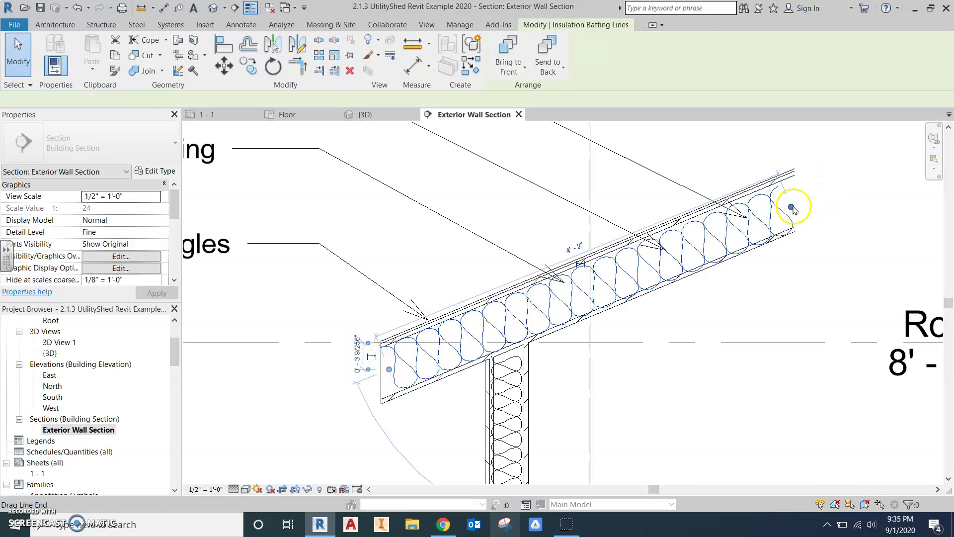
drag(789, 207, 792, 203)
click(801, 286)
scroll(795, 284, down, 5)
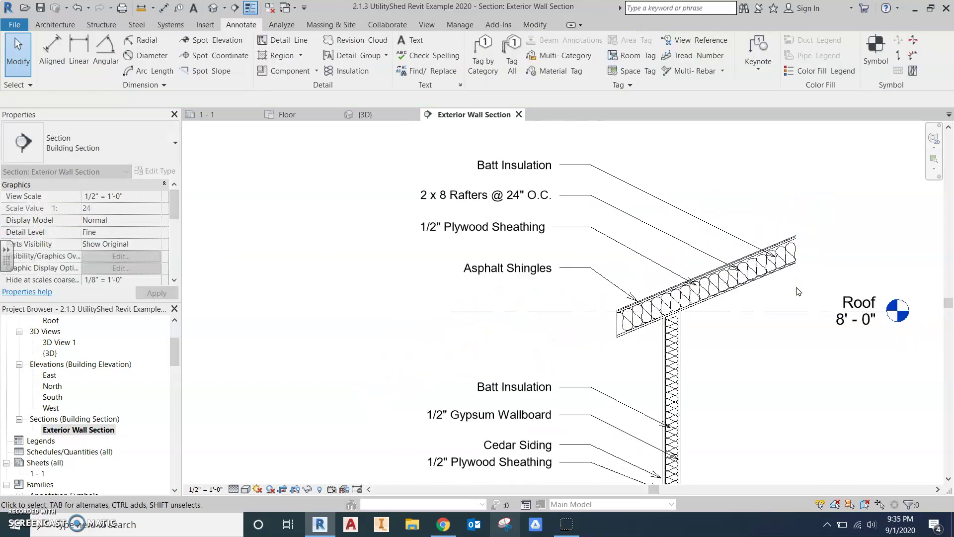
scroll(785, 375, down, 1)
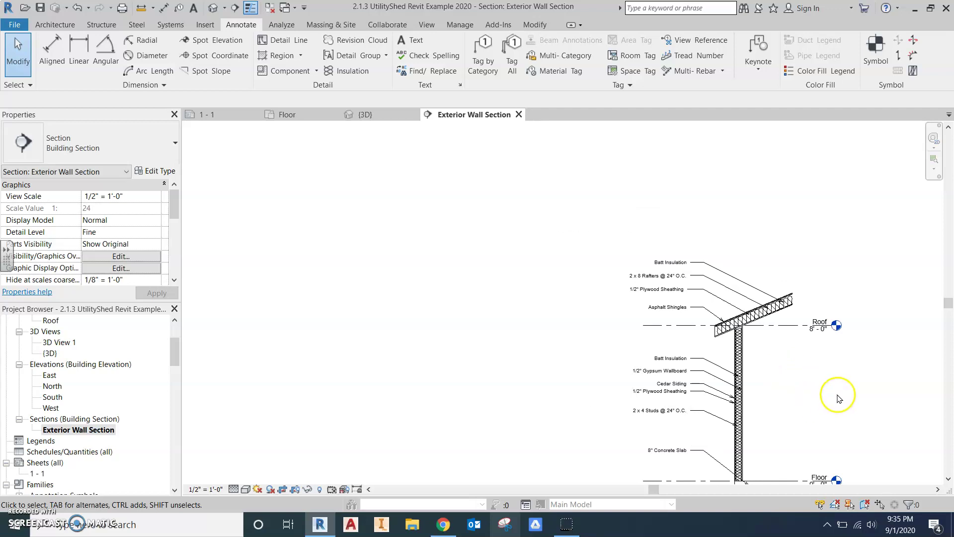
middle_drag(830, 374, 794, 258)
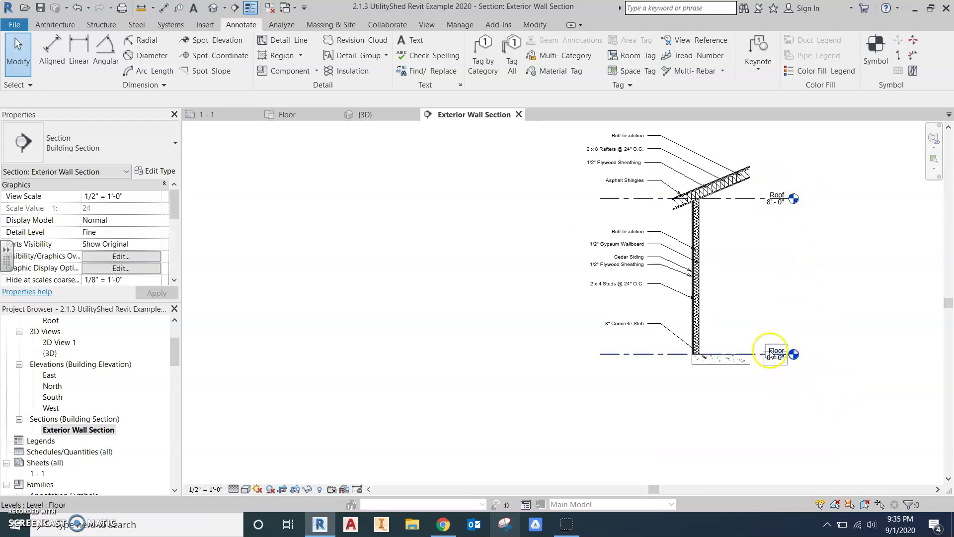
- Recentre the wall section in the view and save the shed project
scroll(475, 300, up, 1)
middle_drag(491, 237, 420, 319)
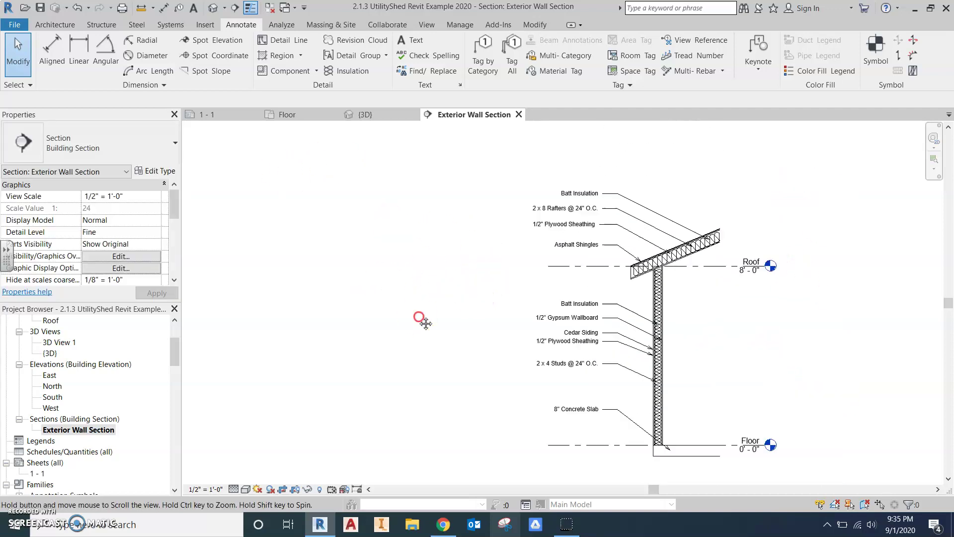
click(47, 9)
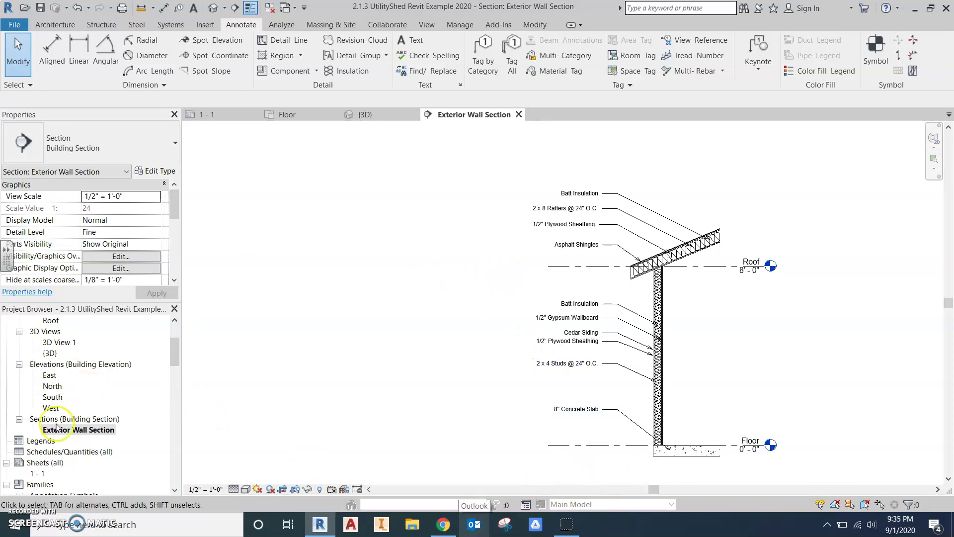
- Start a new sheet and load B 11 x 17 Horizontal from the Titleblocks folder, overwriting the existing version
click(42, 462)
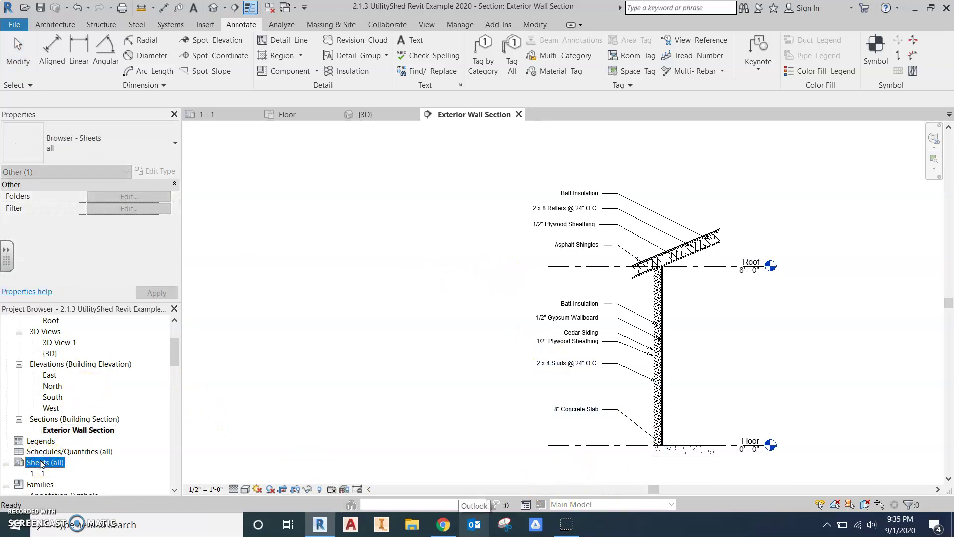
right_click(42, 463)
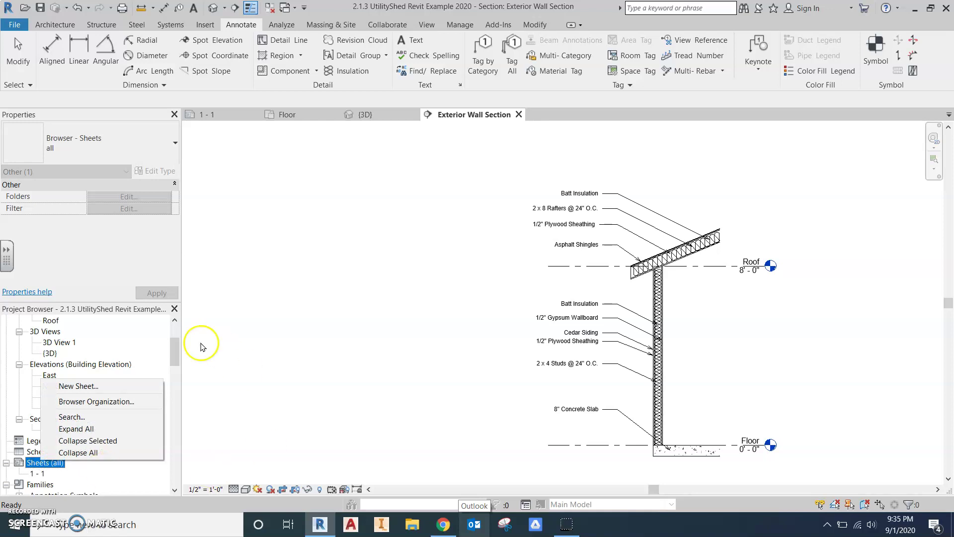
click(113, 386)
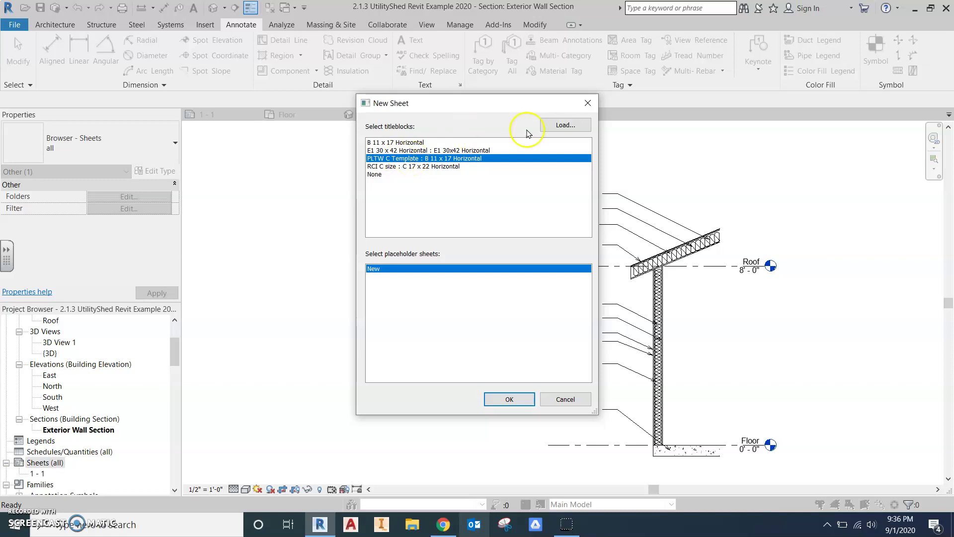
click(566, 125)
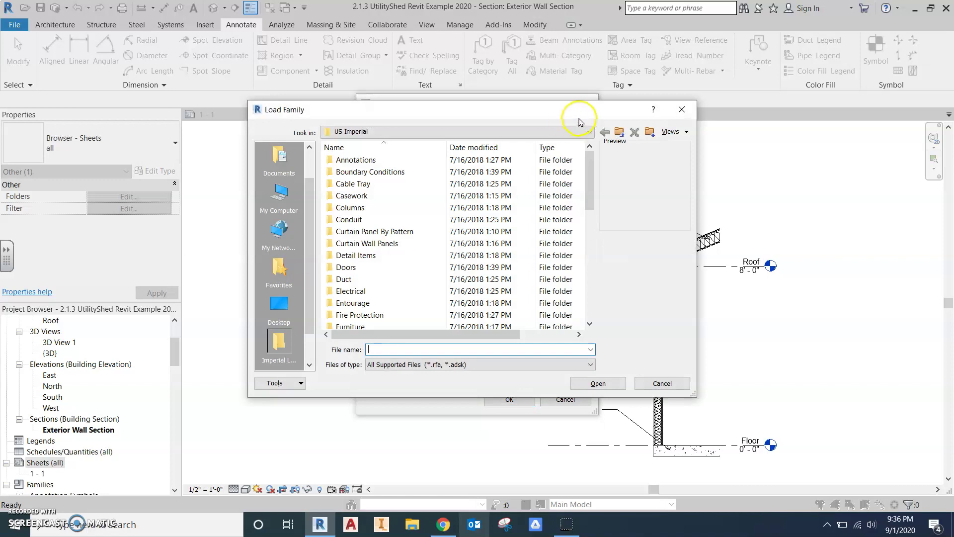
scroll(365, 255, down, 3)
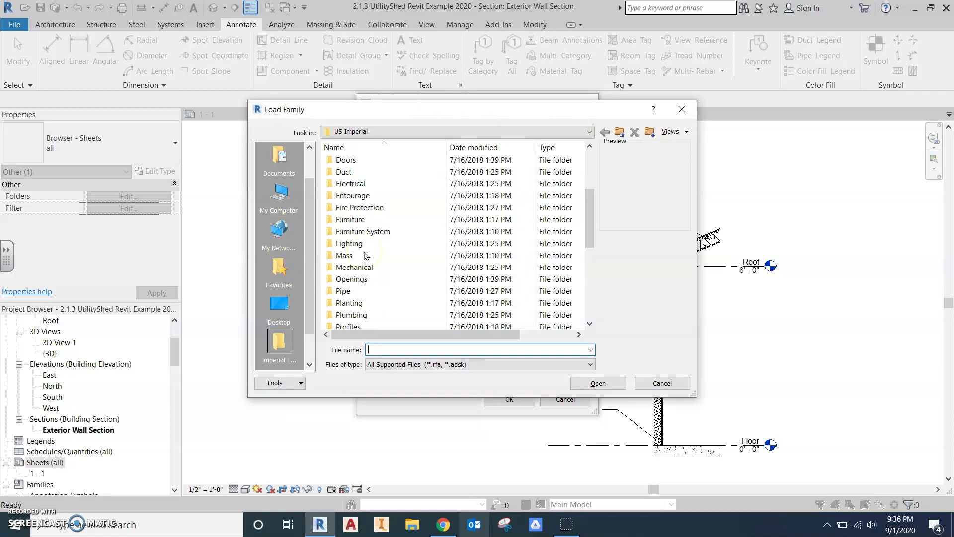
click(689, 109)
click(569, 124)
scroll(384, 305, down, 5)
scroll(385, 305, down, 3)
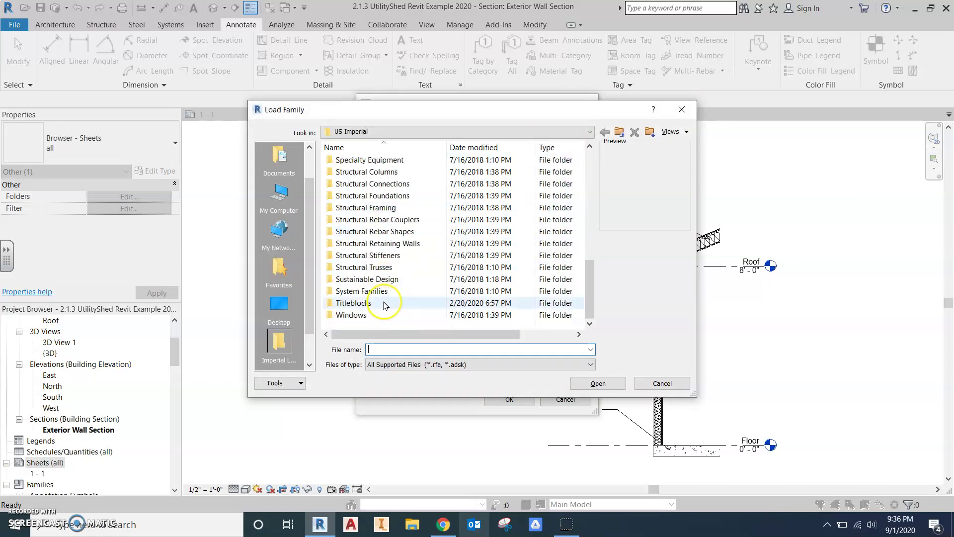
double_click(355, 304)
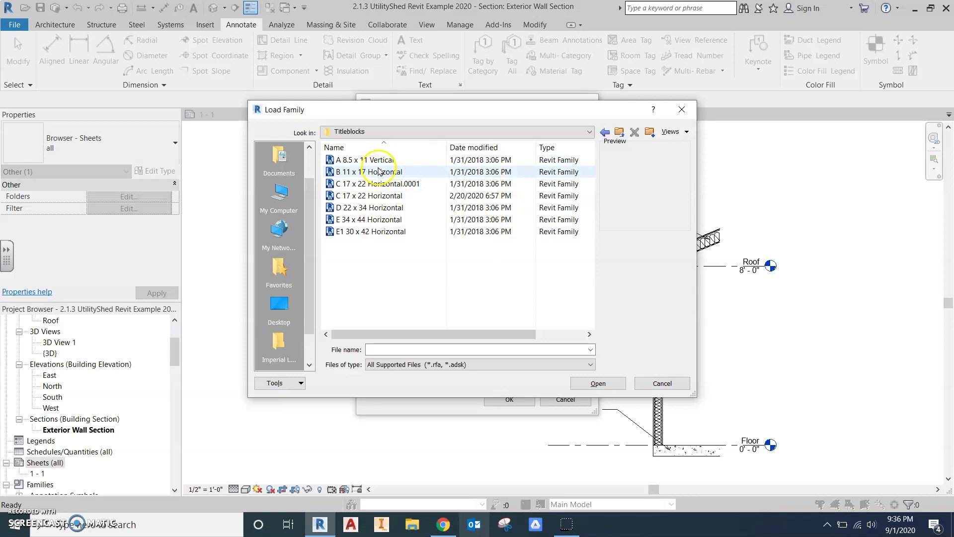
double_click(377, 172)
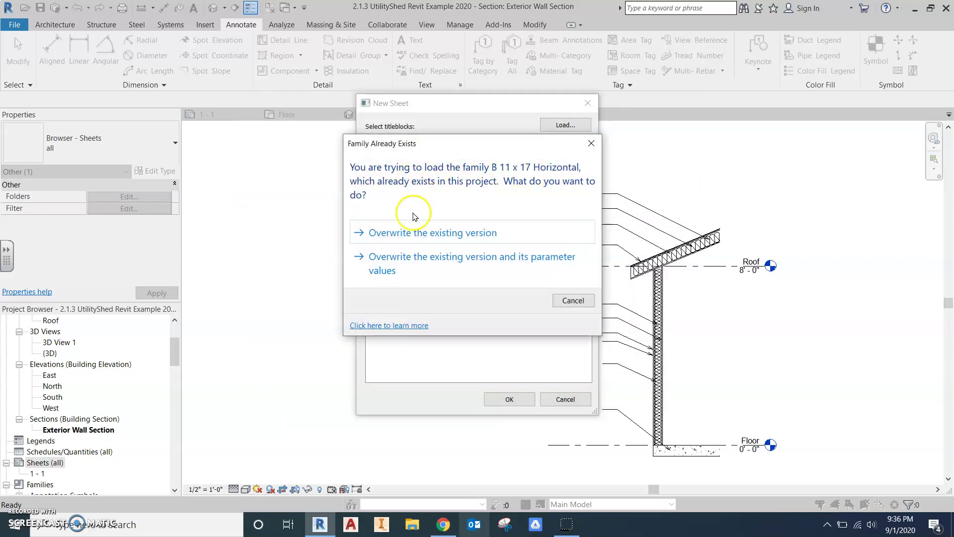
click(433, 233)
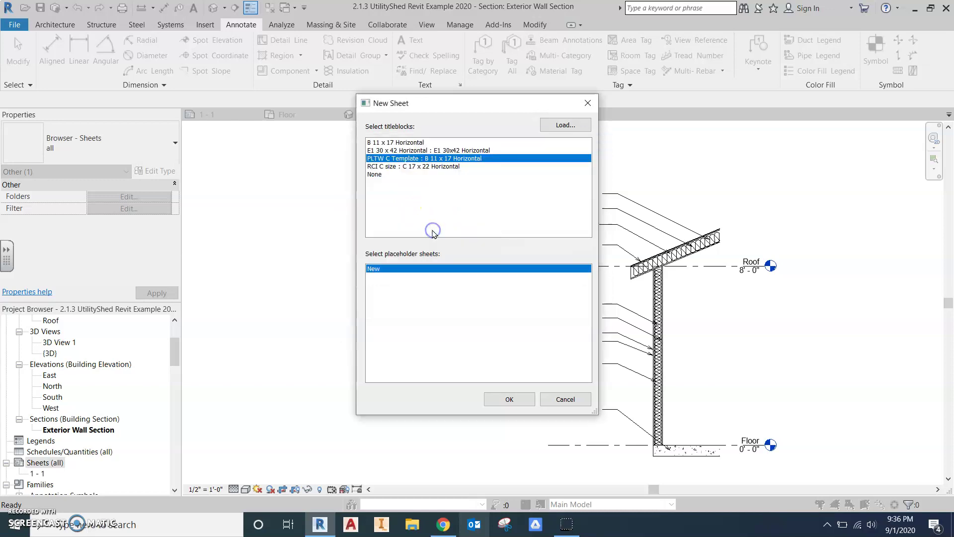
- Create the sheet using the B 11 x 17 Horizontal title block
click(383, 142)
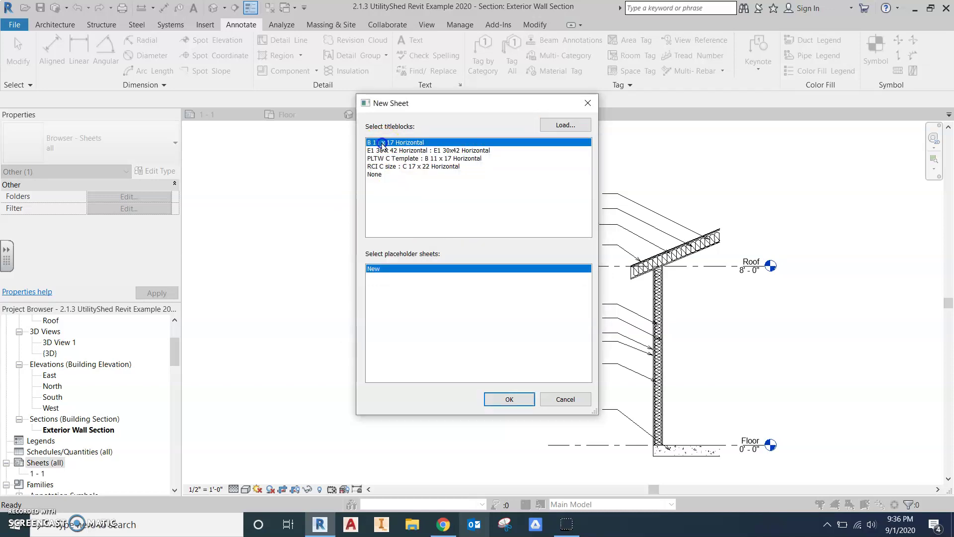
click(506, 396)
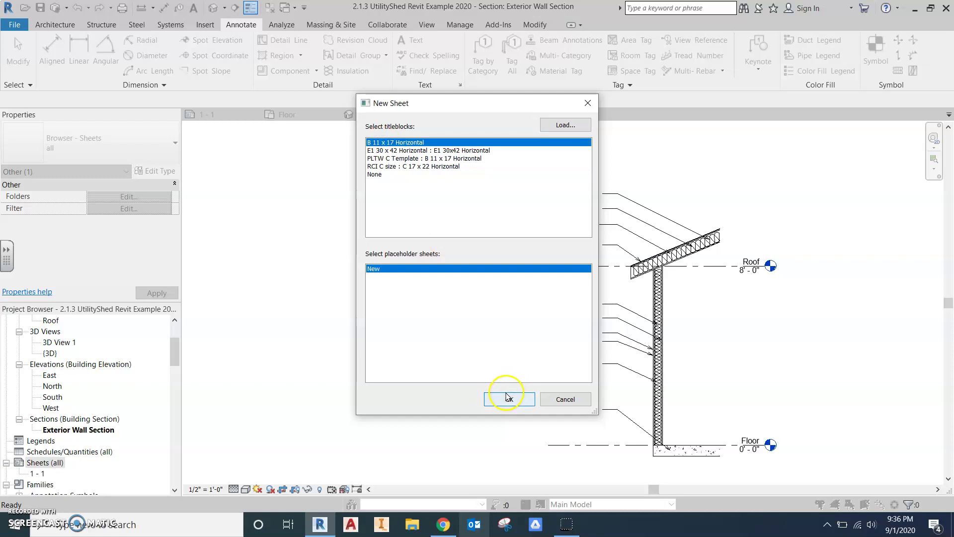
click(501, 393)
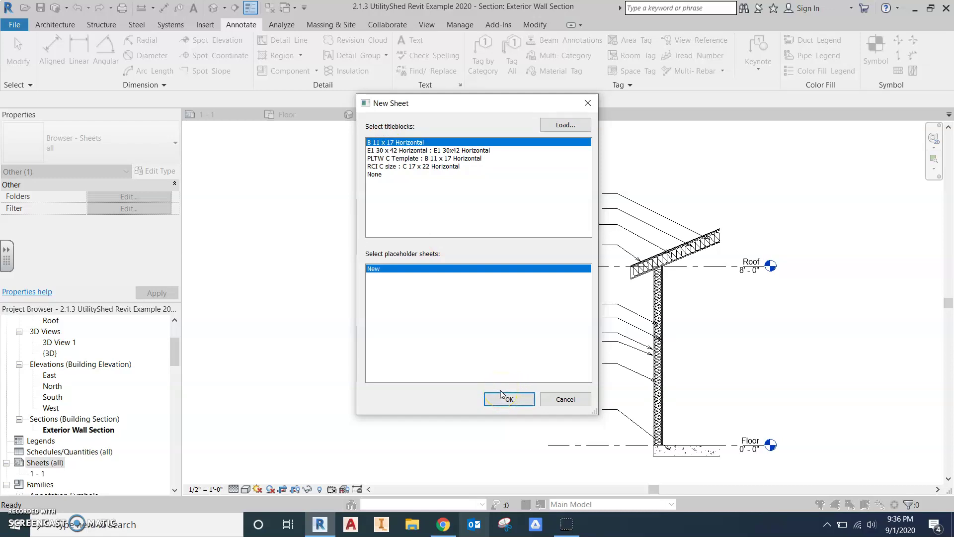
click(503, 398)
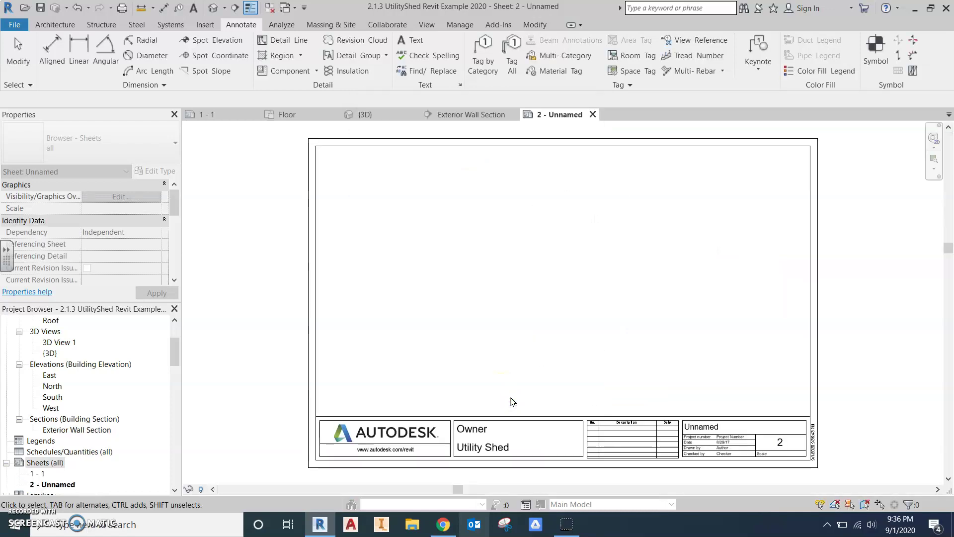
- Place the Floor plan viewport at the sheet's lower left
click(586, 348)
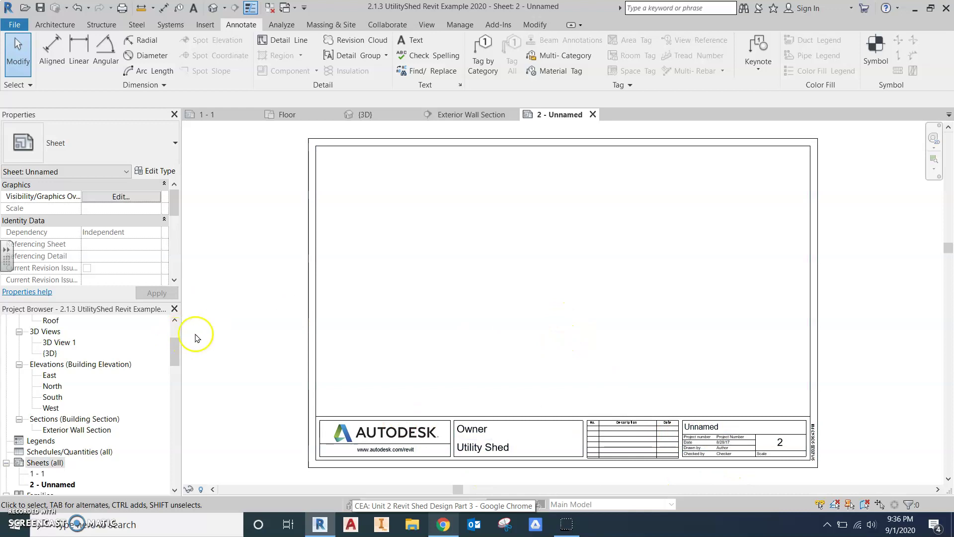
drag(175, 345, 177, 326)
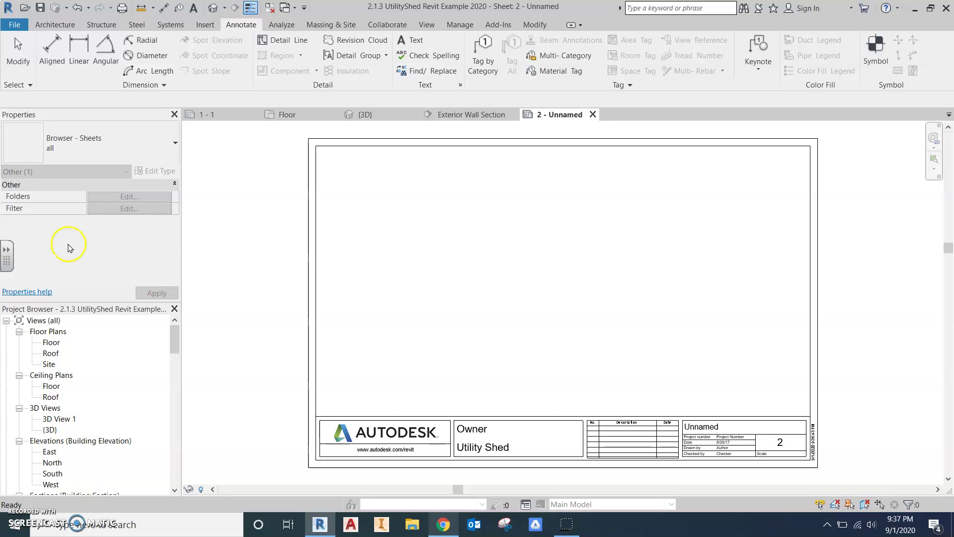
drag(51, 342, 338, 346)
mouse_move(428, 349)
mouse_down()
mouse_move(440, 352)
mouse_move(410, 353)
mouse_up()
click(413, 341)
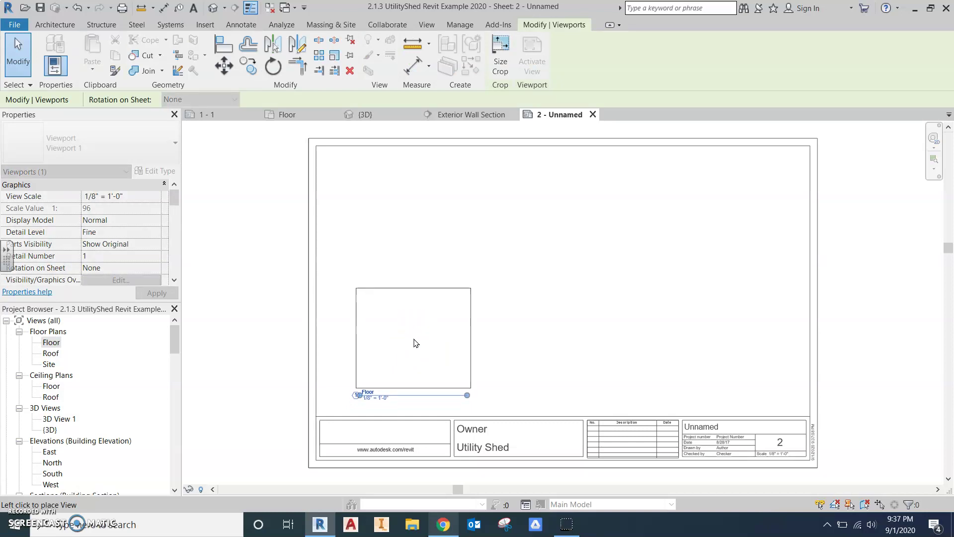
click(492, 354)
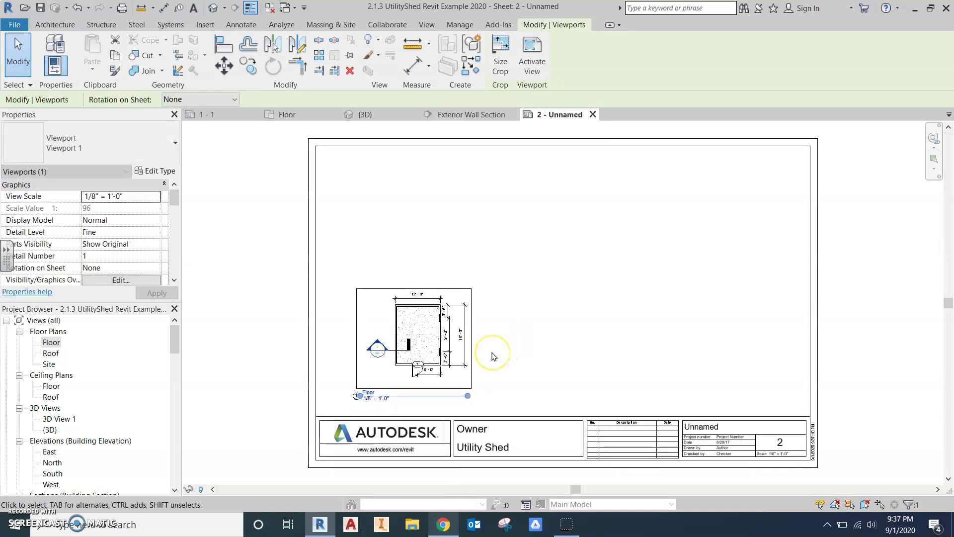
scroll(492, 354, up, 1)
click(548, 334)
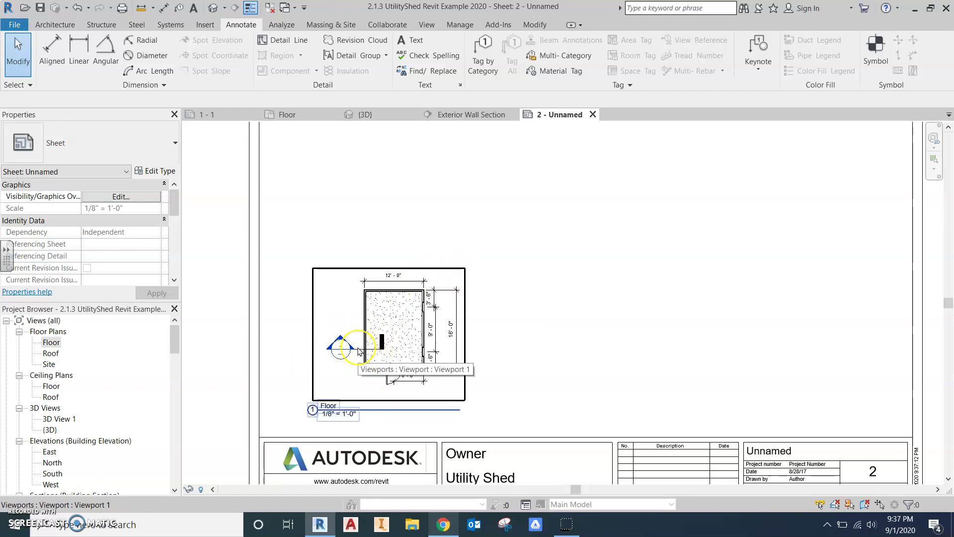
click(525, 373)
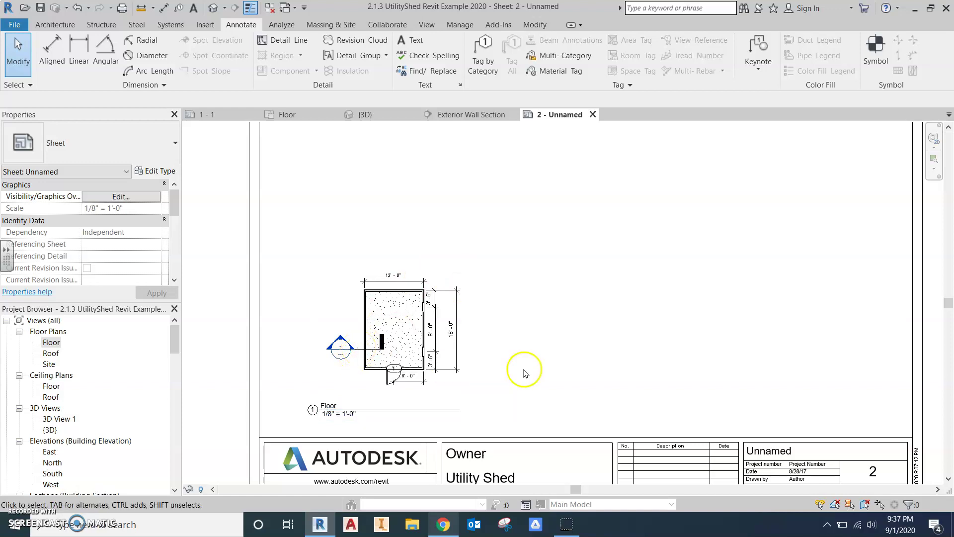
- Shorten the Floor viewport's title line to the plan width and move the title beneath the plan
click(449, 391)
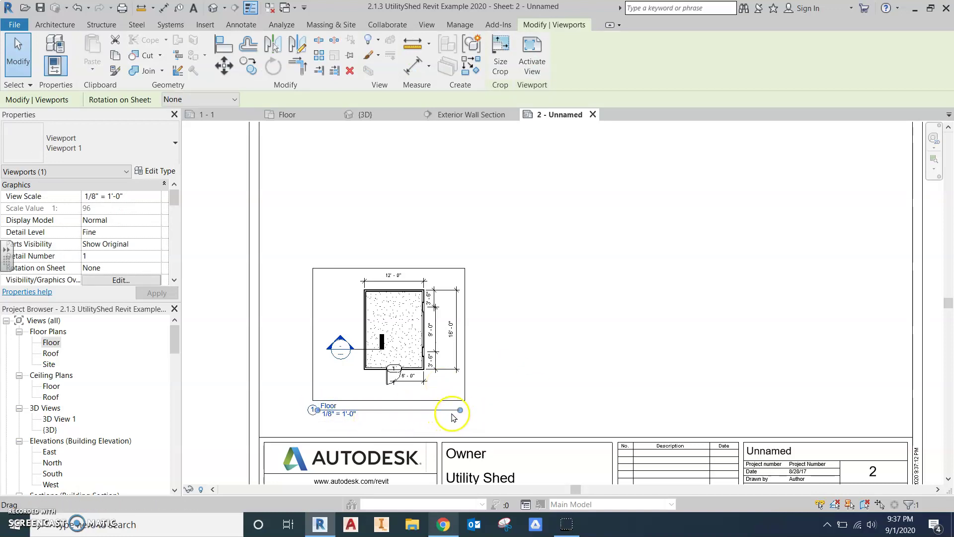
drag(460, 411, 431, 416)
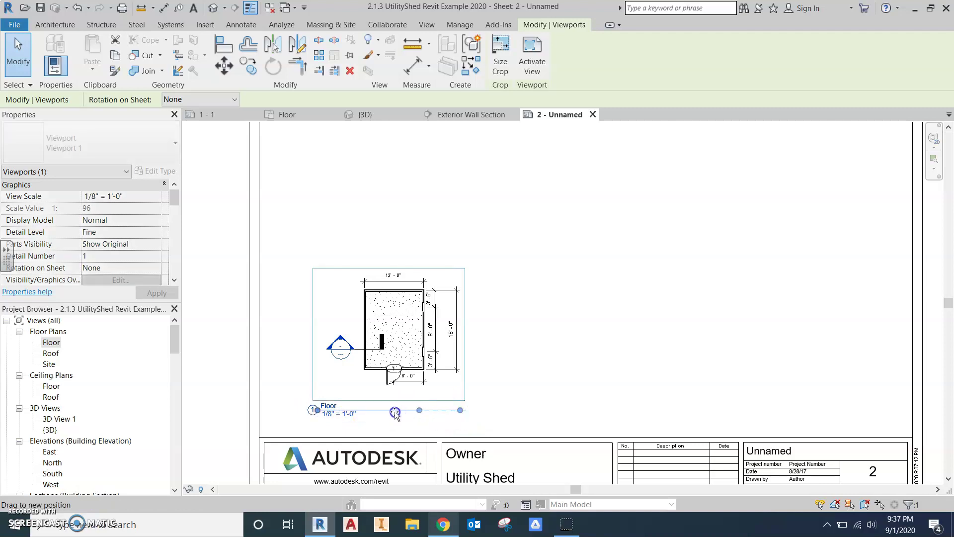
drag(385, 413, 385, 413)
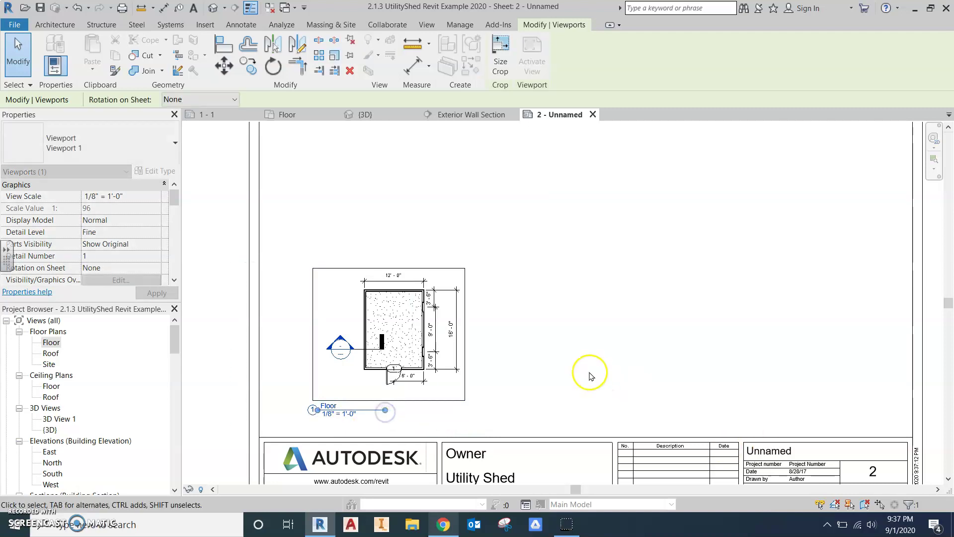
click(582, 354)
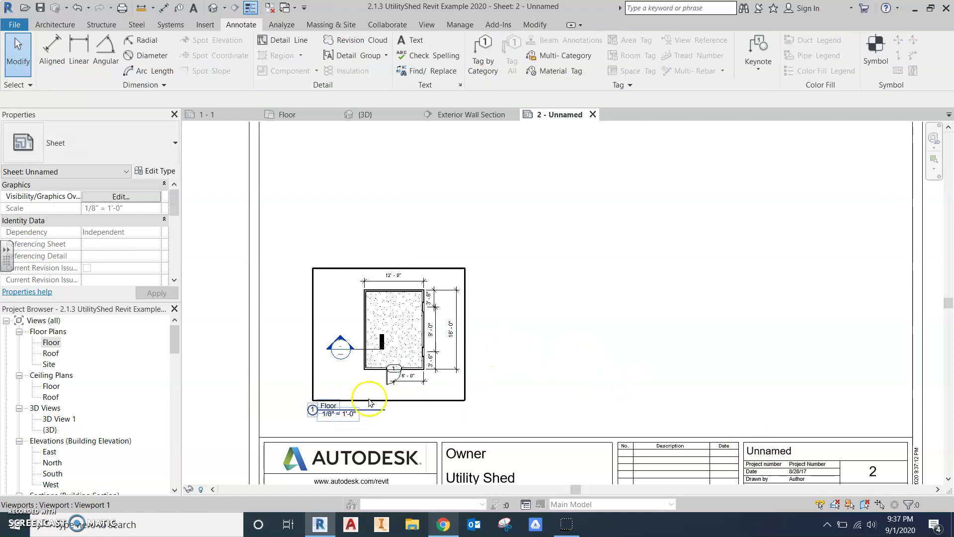
click(368, 412)
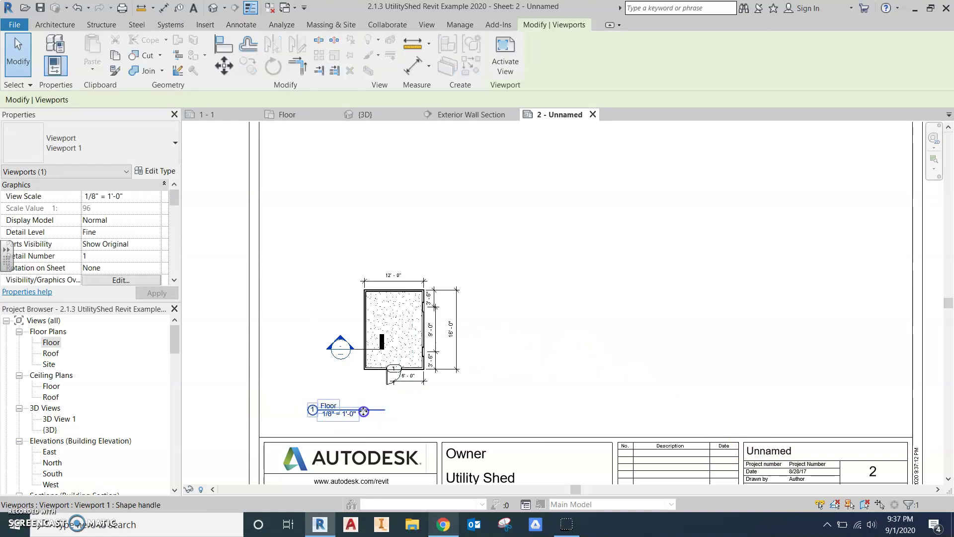
mouse_move(364, 410)
mouse_down()
mouse_move(393, 409)
mouse_move(382, 410)
mouse_up()
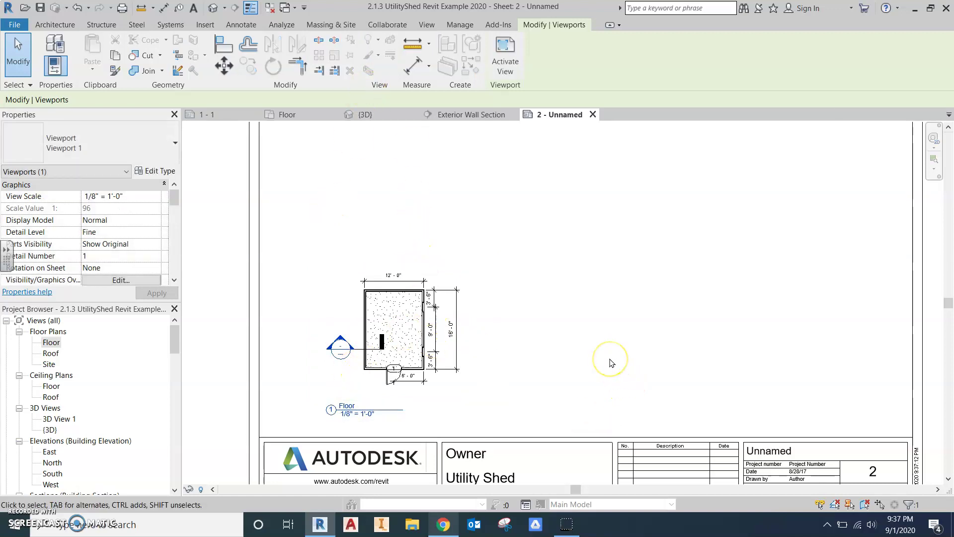
scroll(611, 363, down, 3)
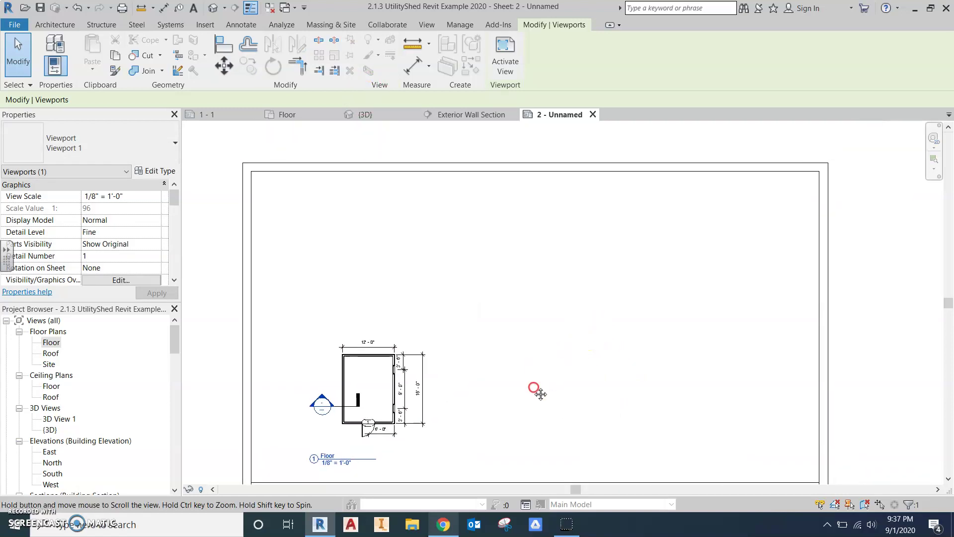
scroll(54, 415, down, 1)
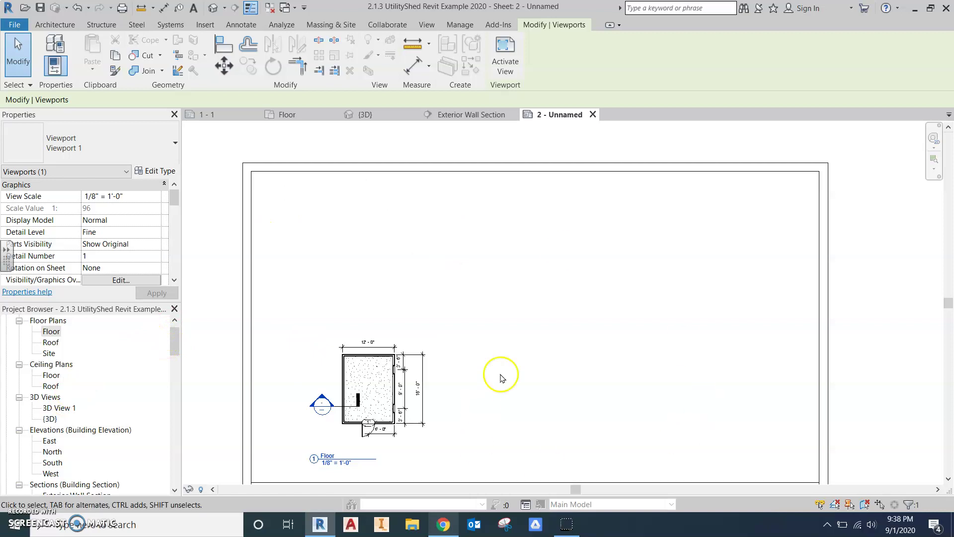
scroll(520, 376, down, 3)
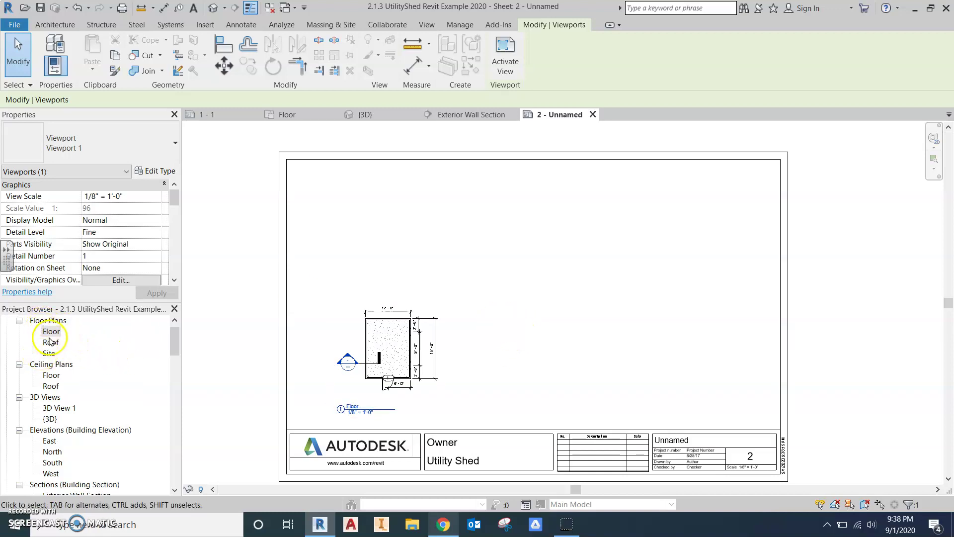
- Place the East elevation viewport on the sheet above the Floor plan
click(50, 441)
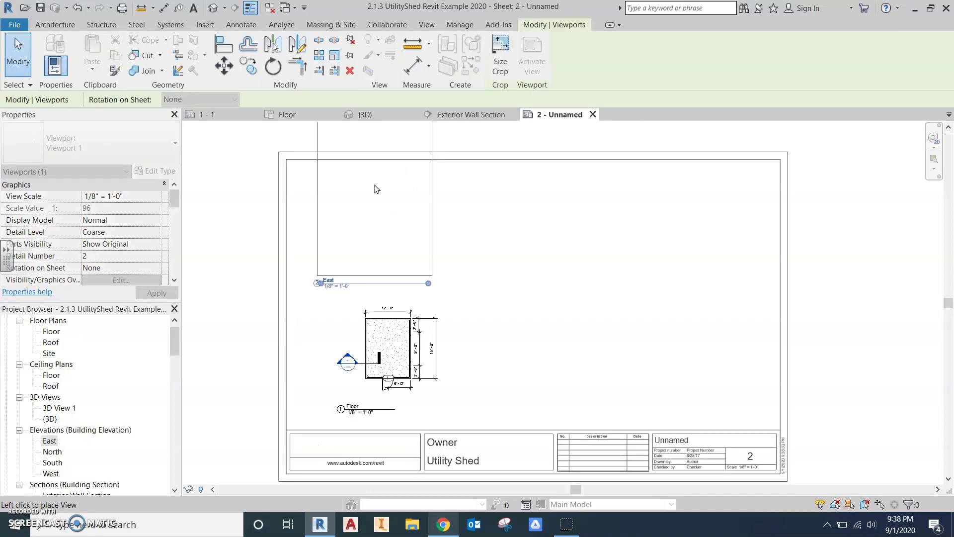
click(374, 187)
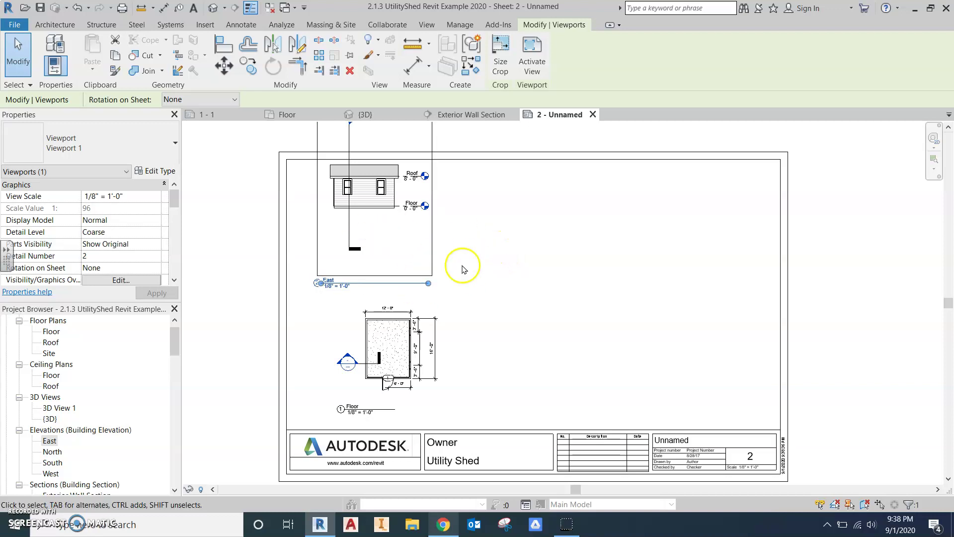
middle_drag(478, 256, 482, 305)
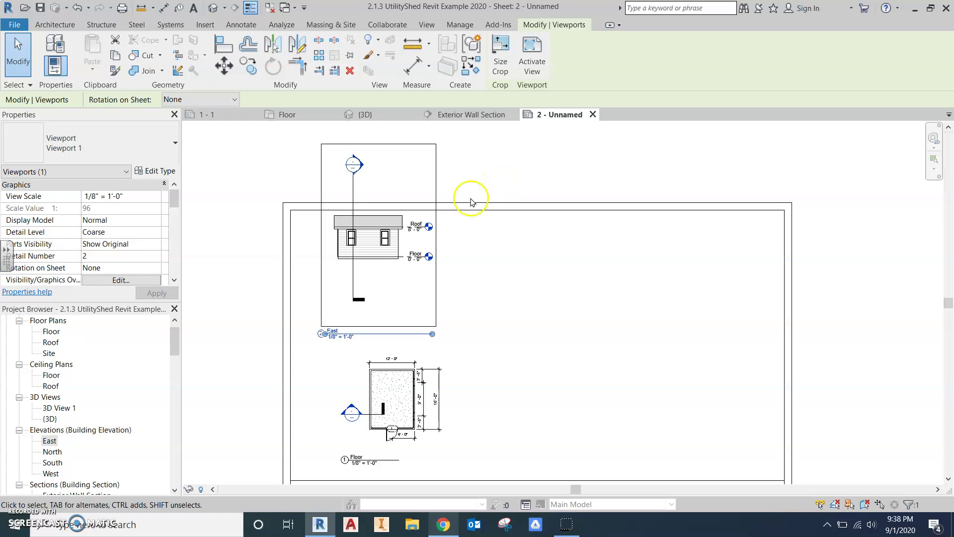
- Open the East elevation, select its section marker, then return to sheet 2 - Unnamed
double_click(49, 440)
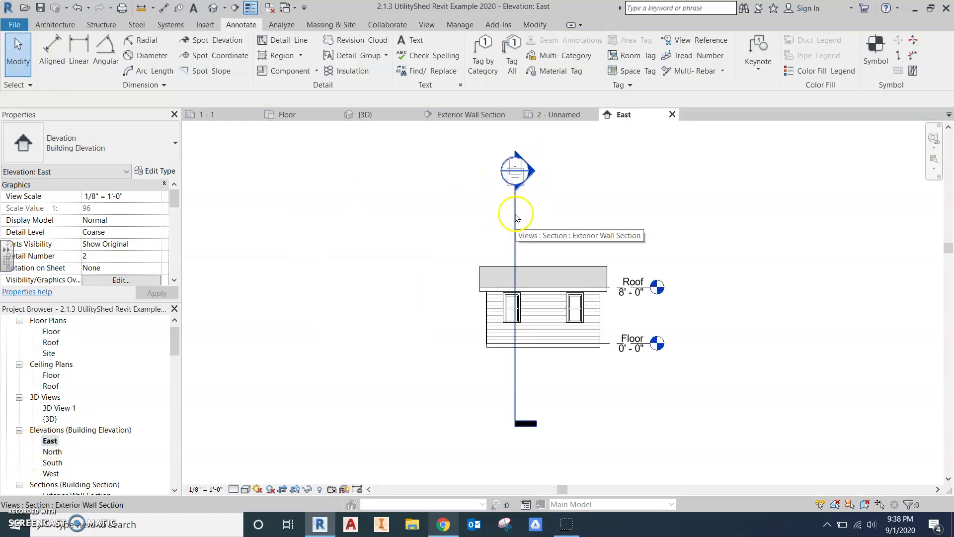
click(515, 217)
scroll(48, 423, down, 3)
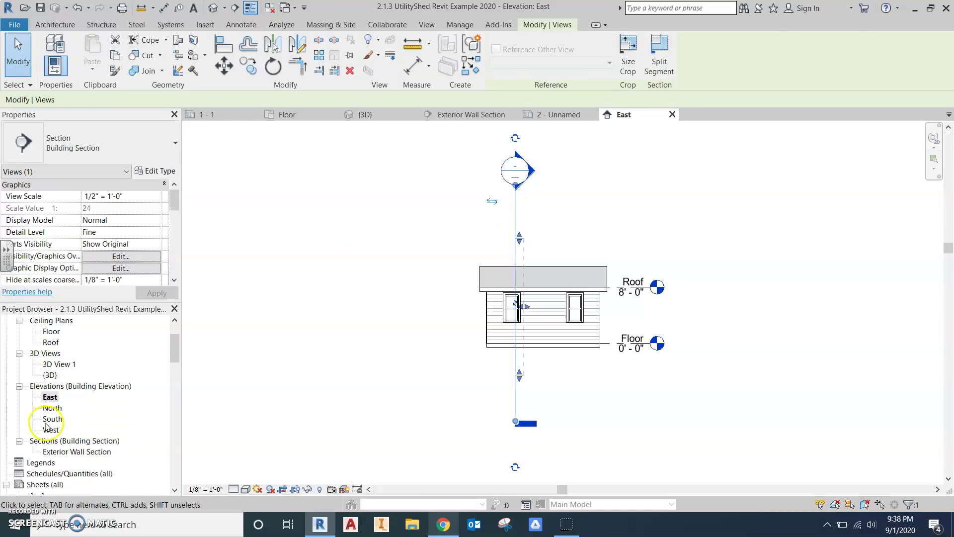
scroll(47, 424, down, 3)
click(44, 421)
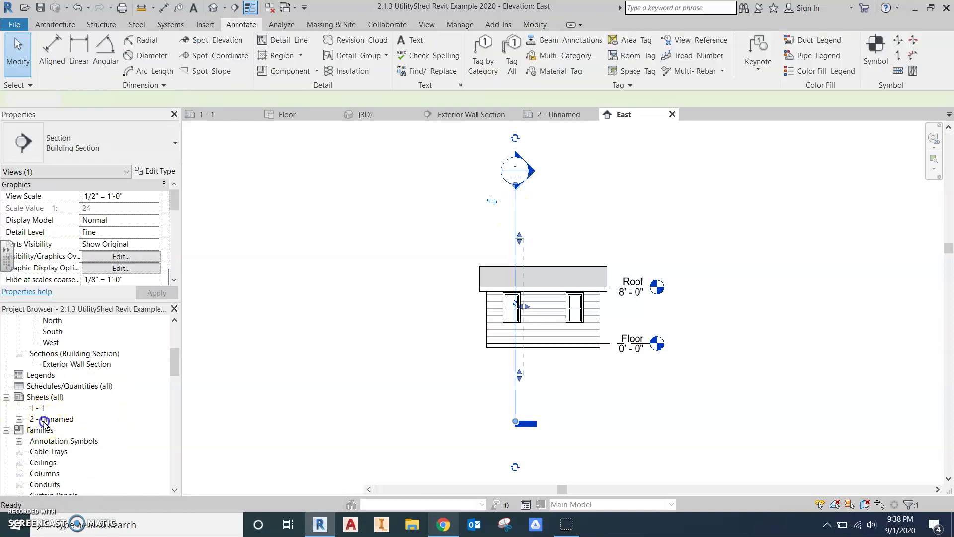
double_click(44, 421)
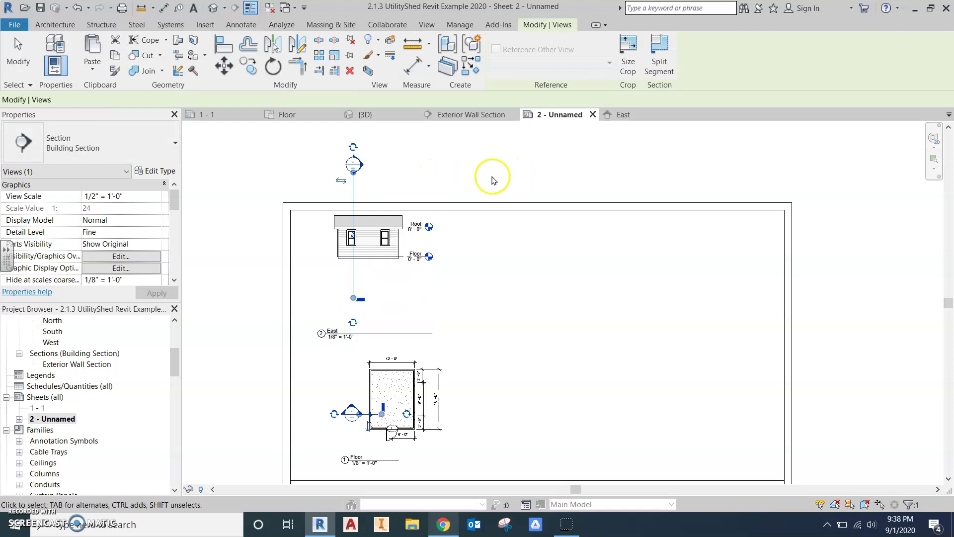
- Activate the East viewport, select the section line, and bring up its Hide in View options
double_click(394, 174)
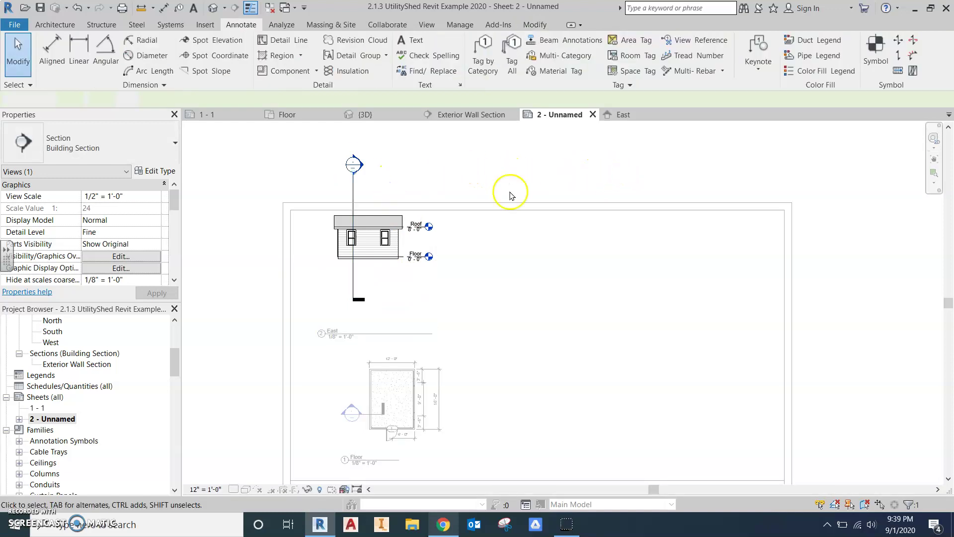
click(464, 432)
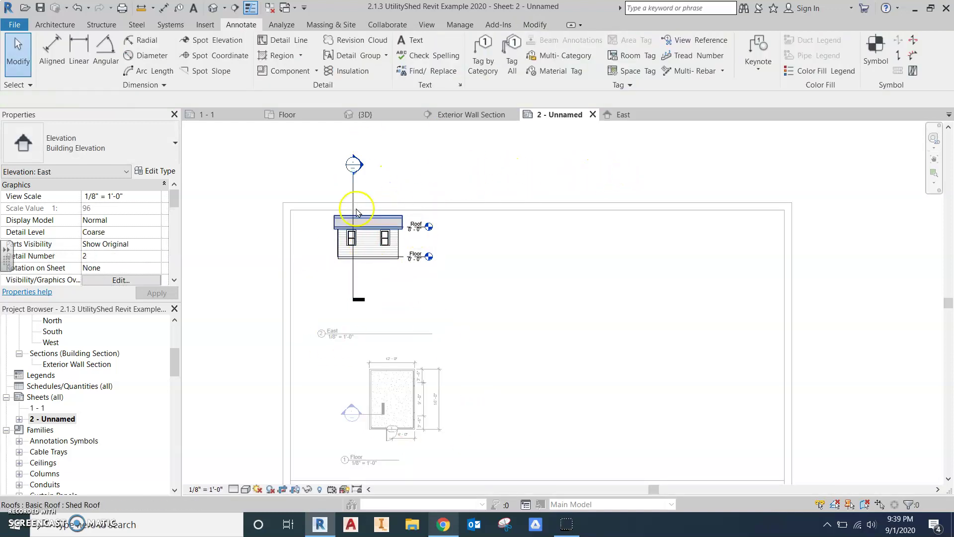
click(378, 243)
right_click(378, 244)
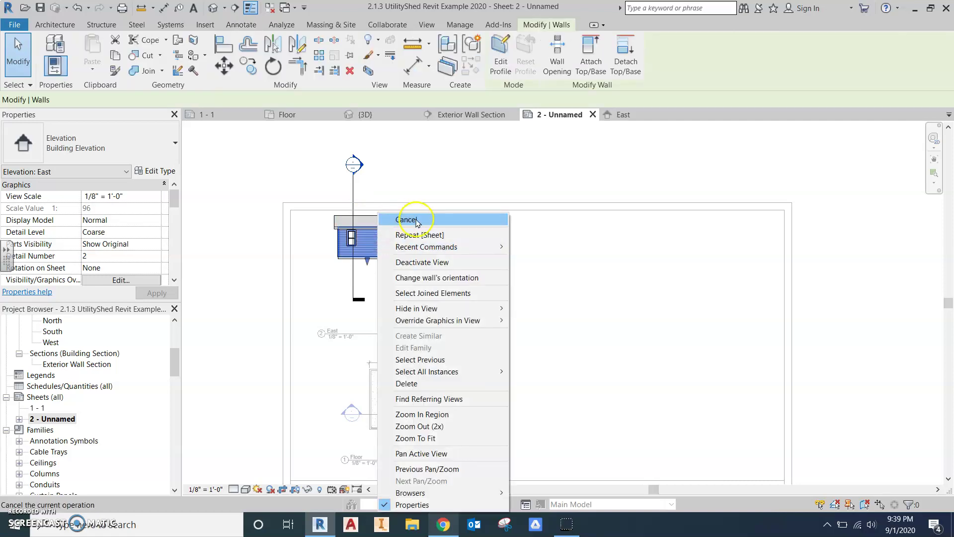
click(573, 289)
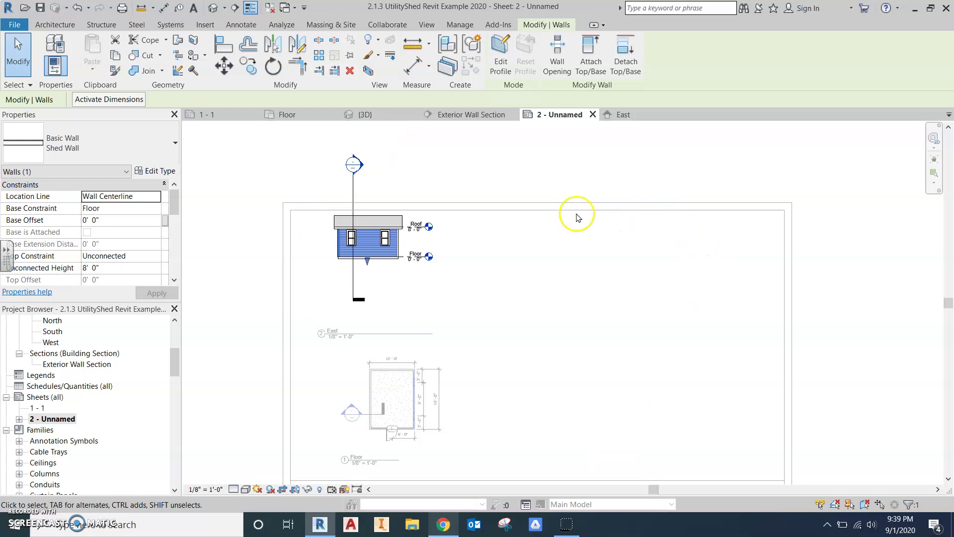
click(354, 283)
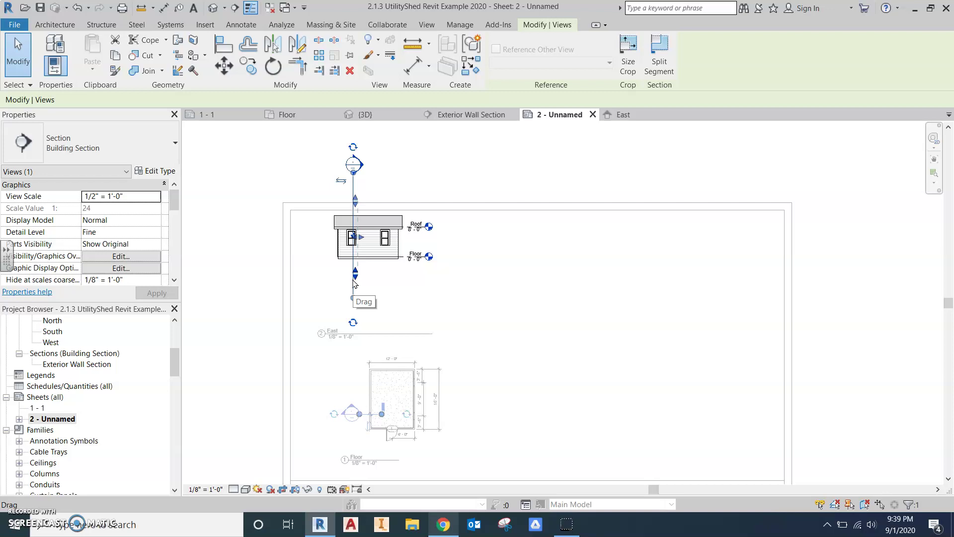
right_click(355, 281)
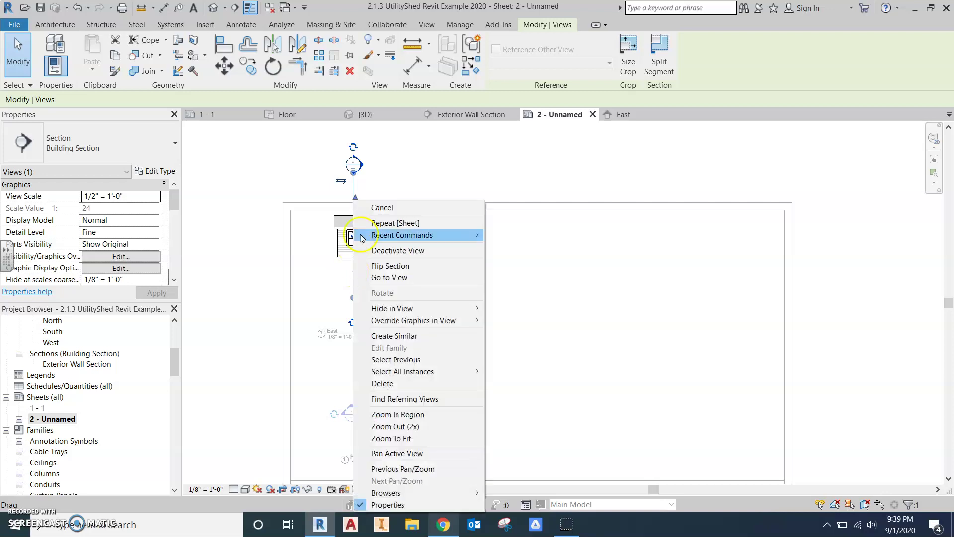
mouse_move(419, 308)
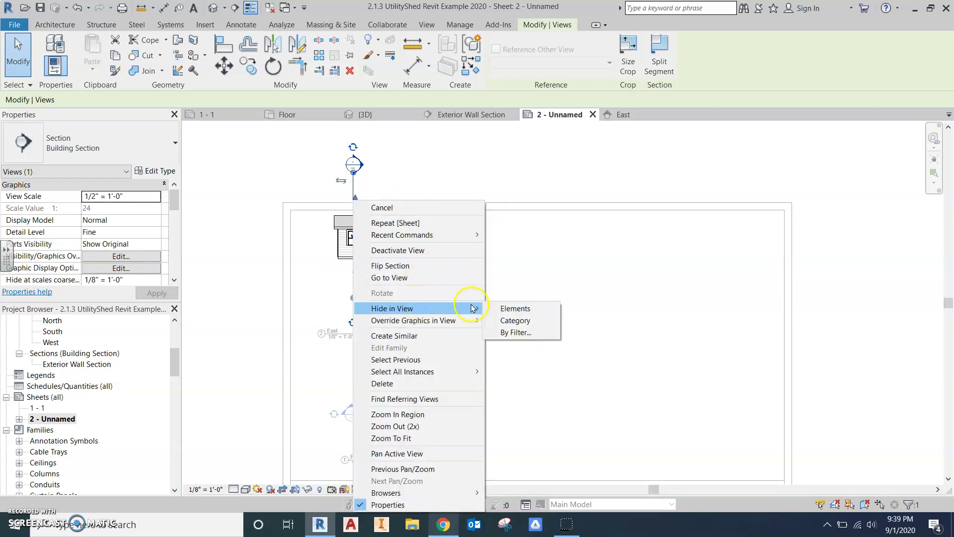